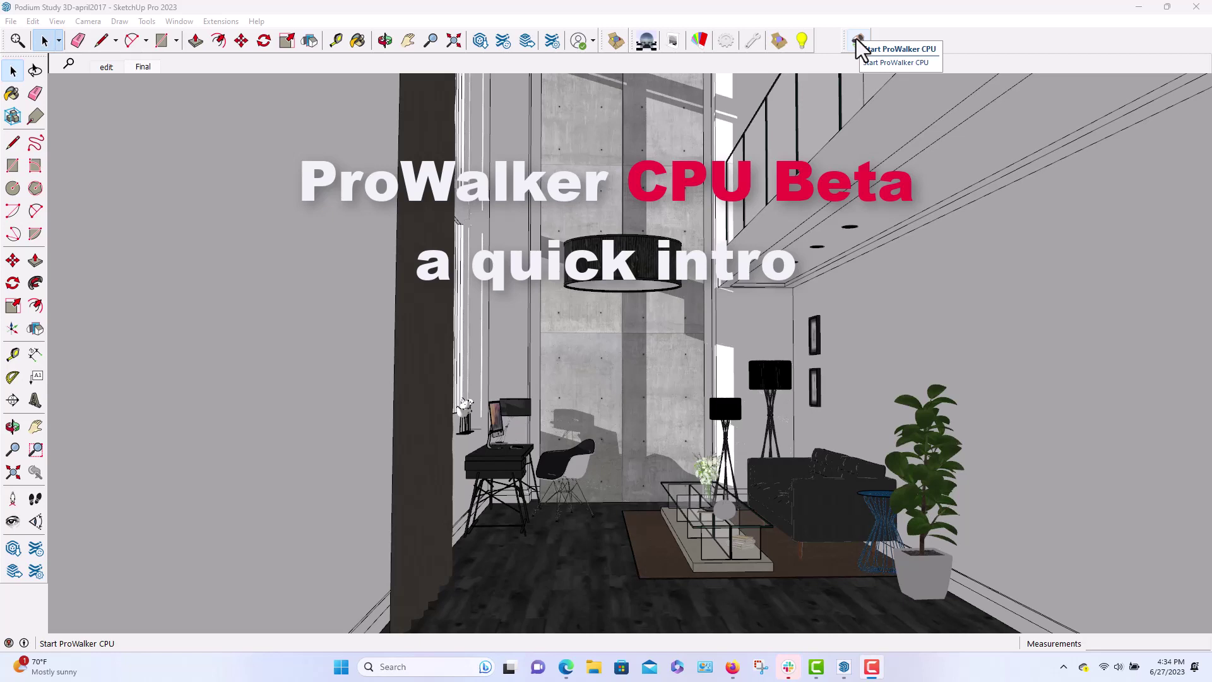
- Launch ProWalker from its SketchUp toolbar button on the Podium Study loft model
click(857, 49)
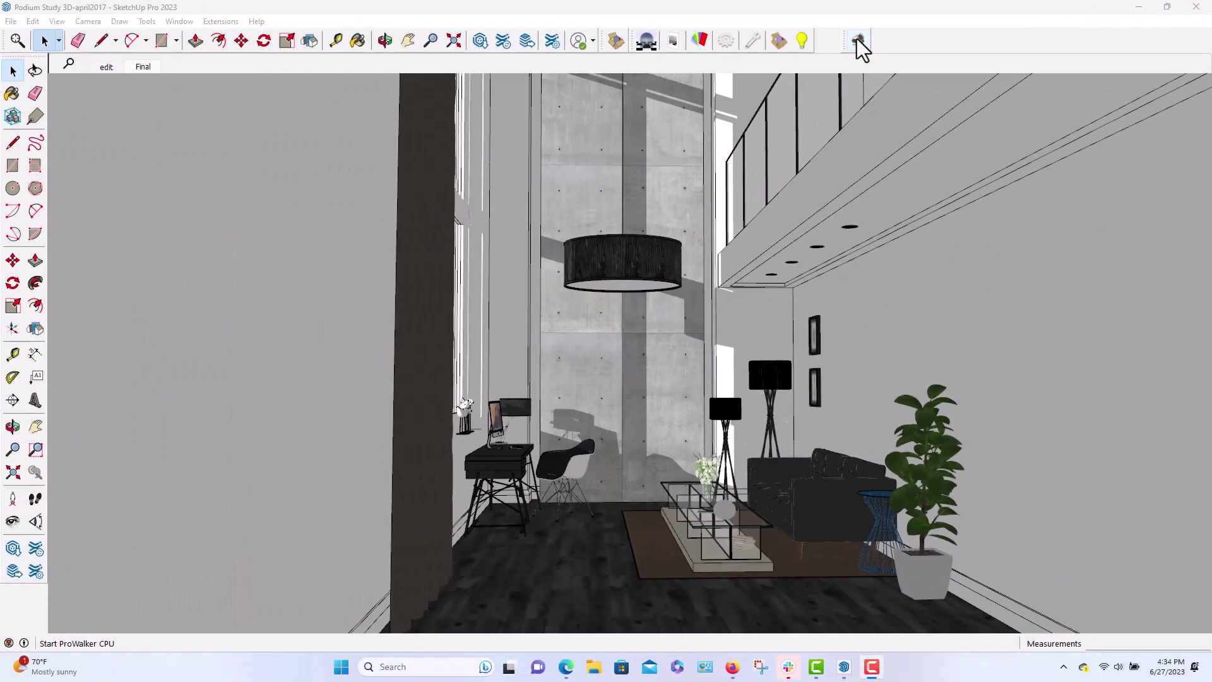
- Start the GPU path-traced render, dismiss the trial notice and maximize the render window
click(302, 103)
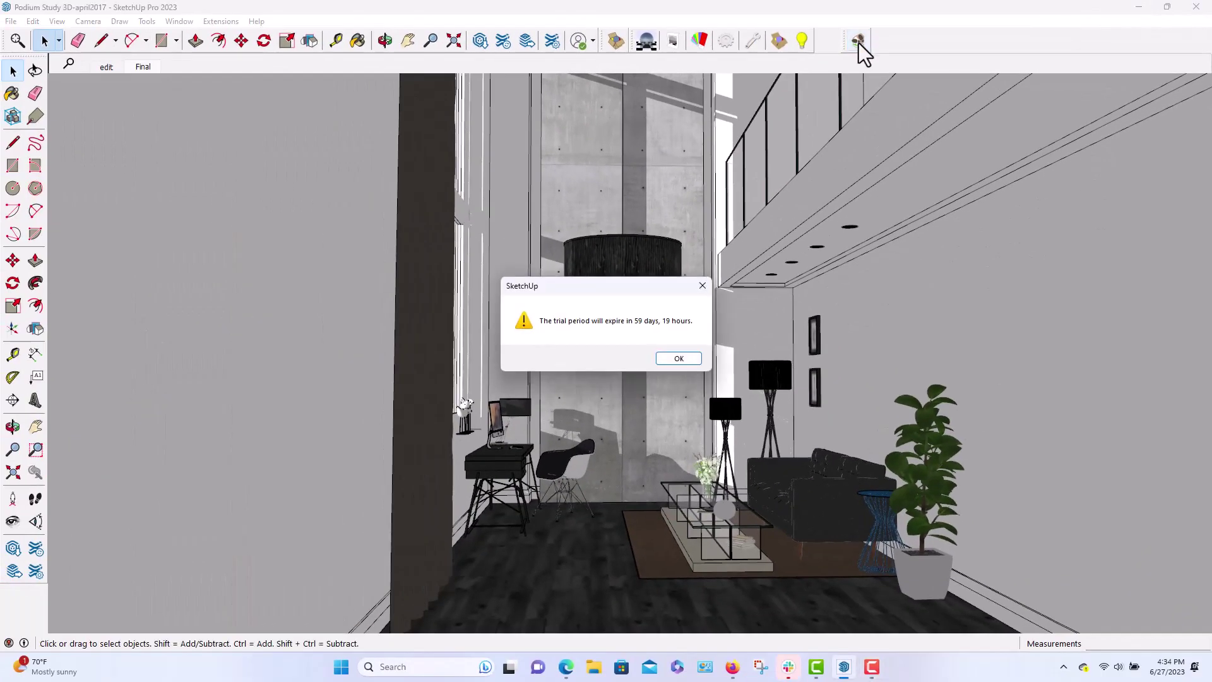
click(679, 363)
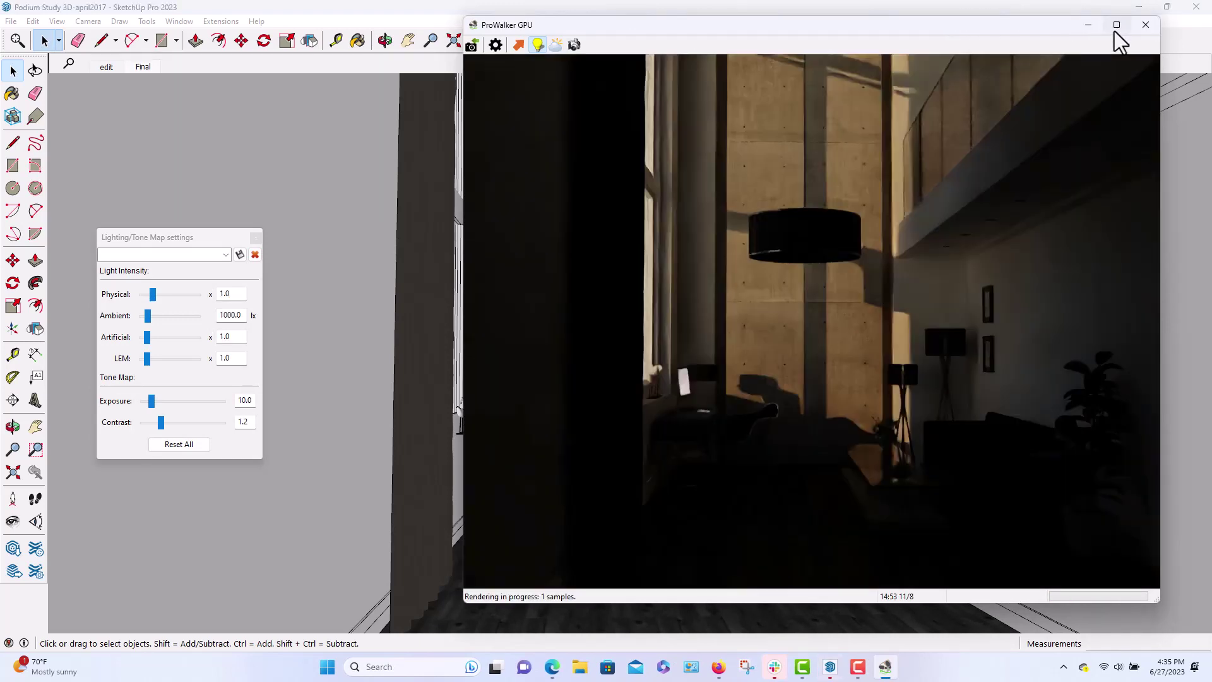
click(1117, 25)
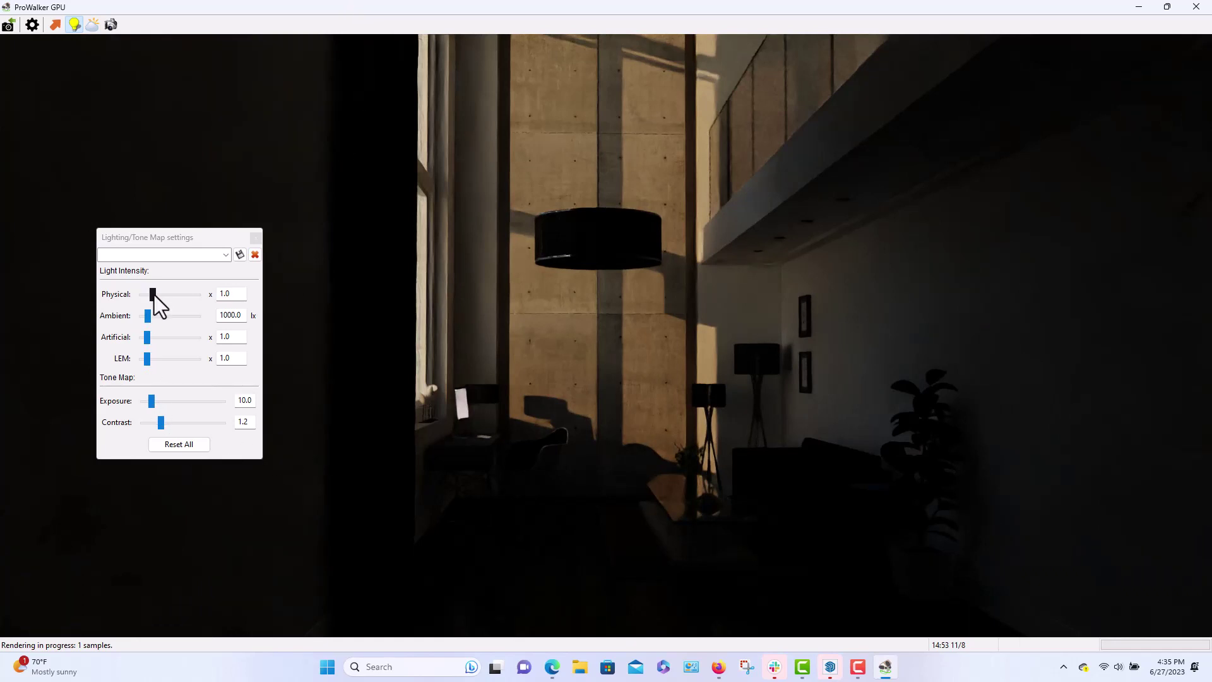
- Set Physical light intensity to 5.00 and exposure to 18.0, then walk the camera forward
drag(153, 294, 207, 304)
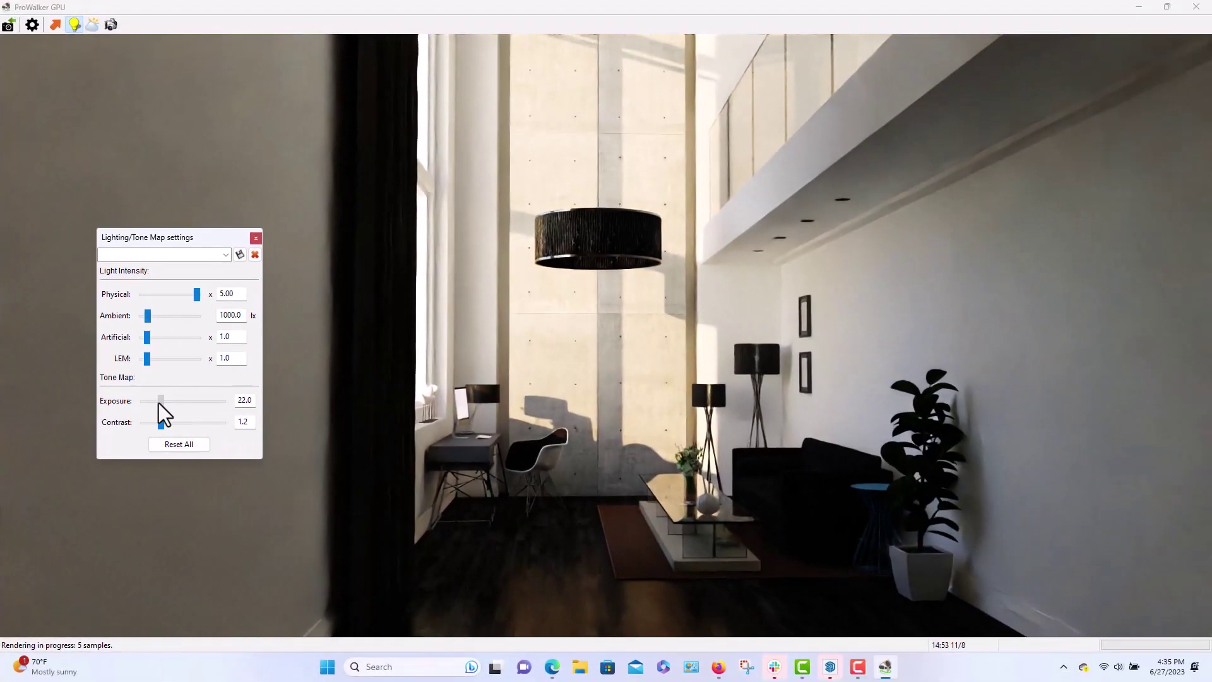
click(158, 403)
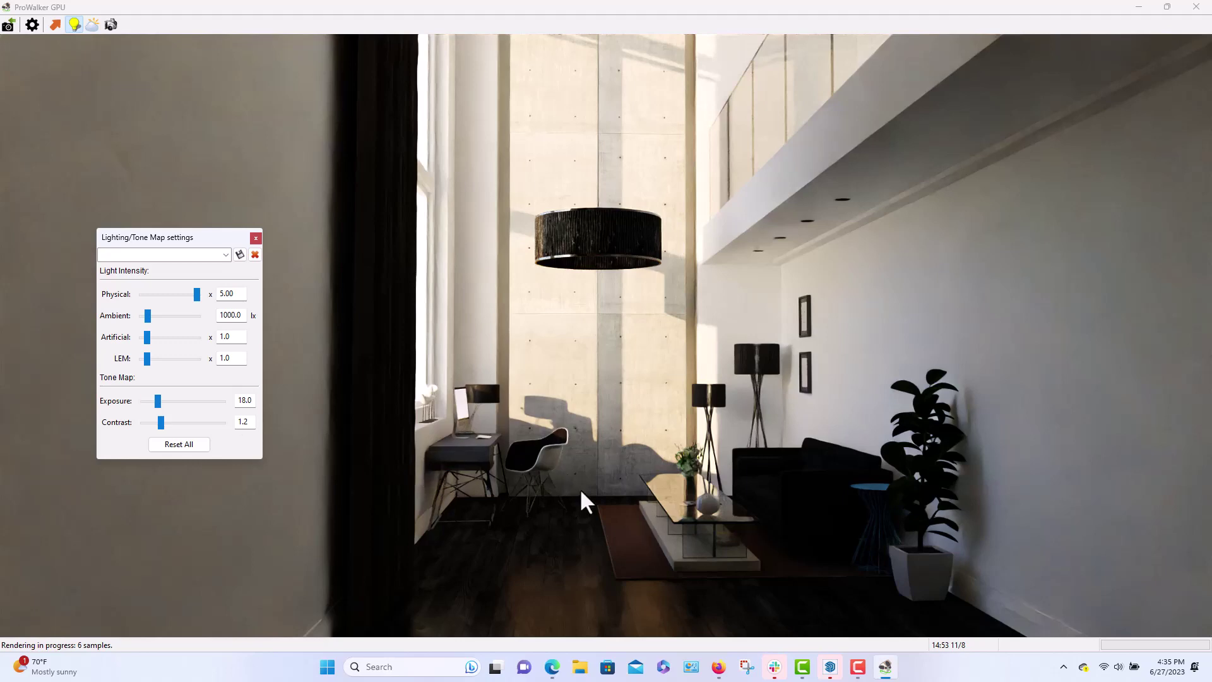
drag(584, 495, 540, 392)
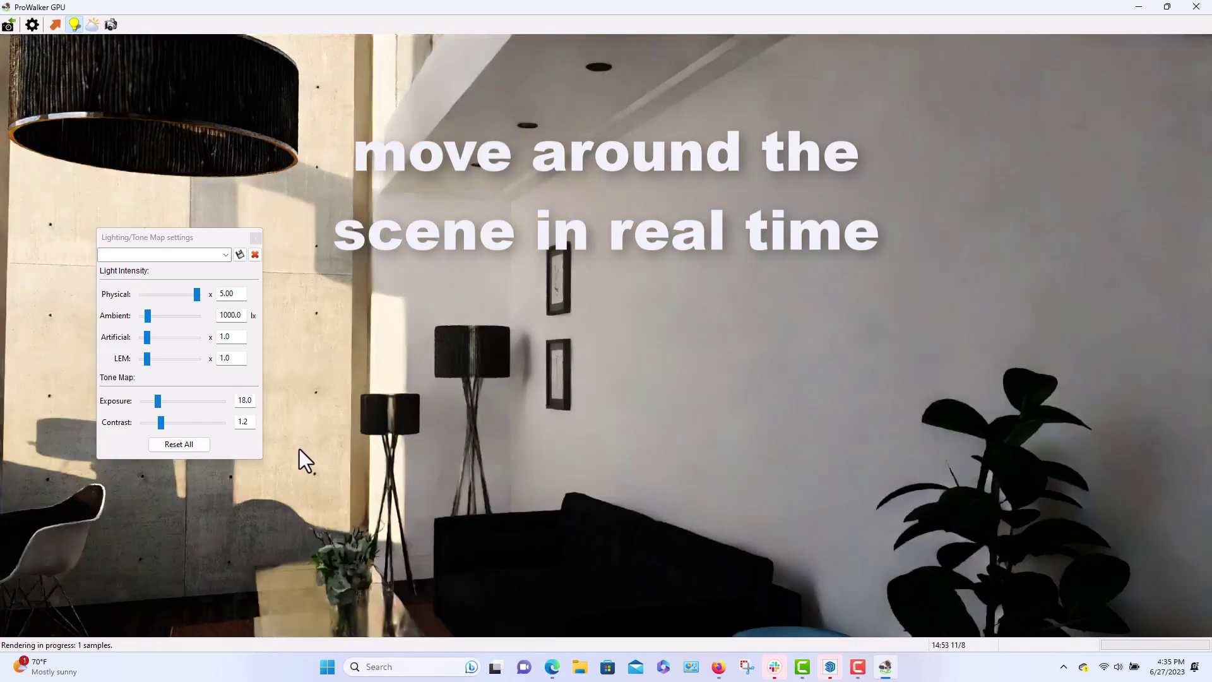
- Step the camera back twice and turn it left toward the tall windows and desk
key(Down)
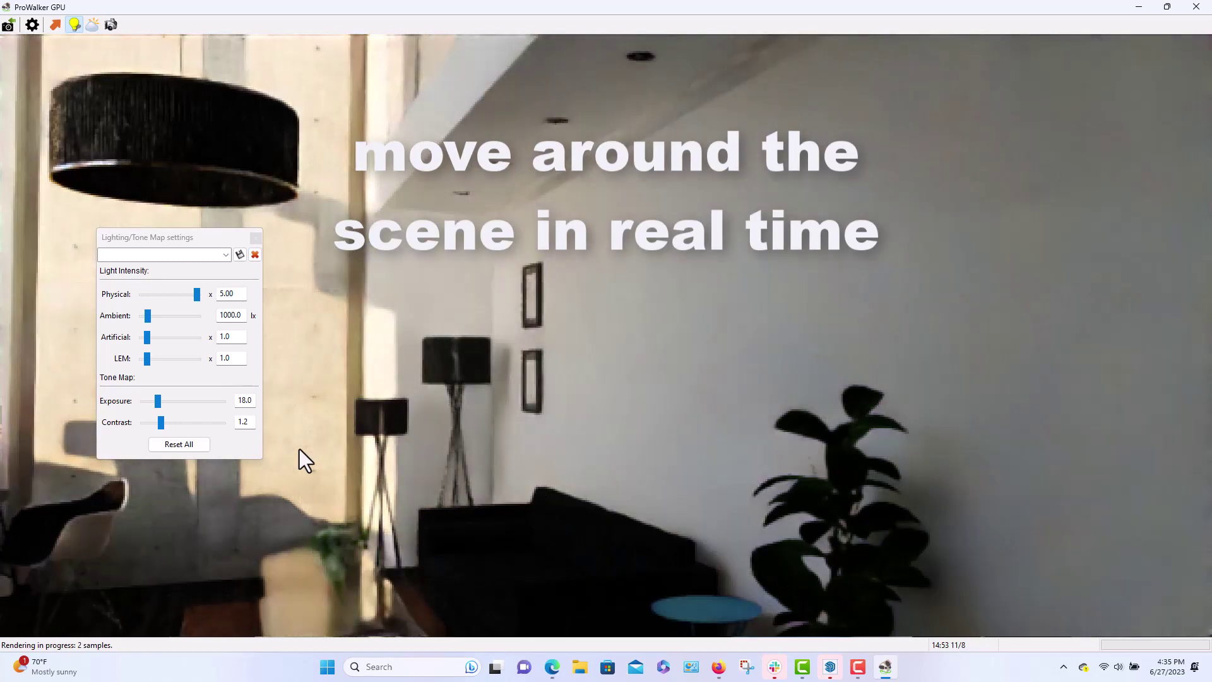
key(Down)
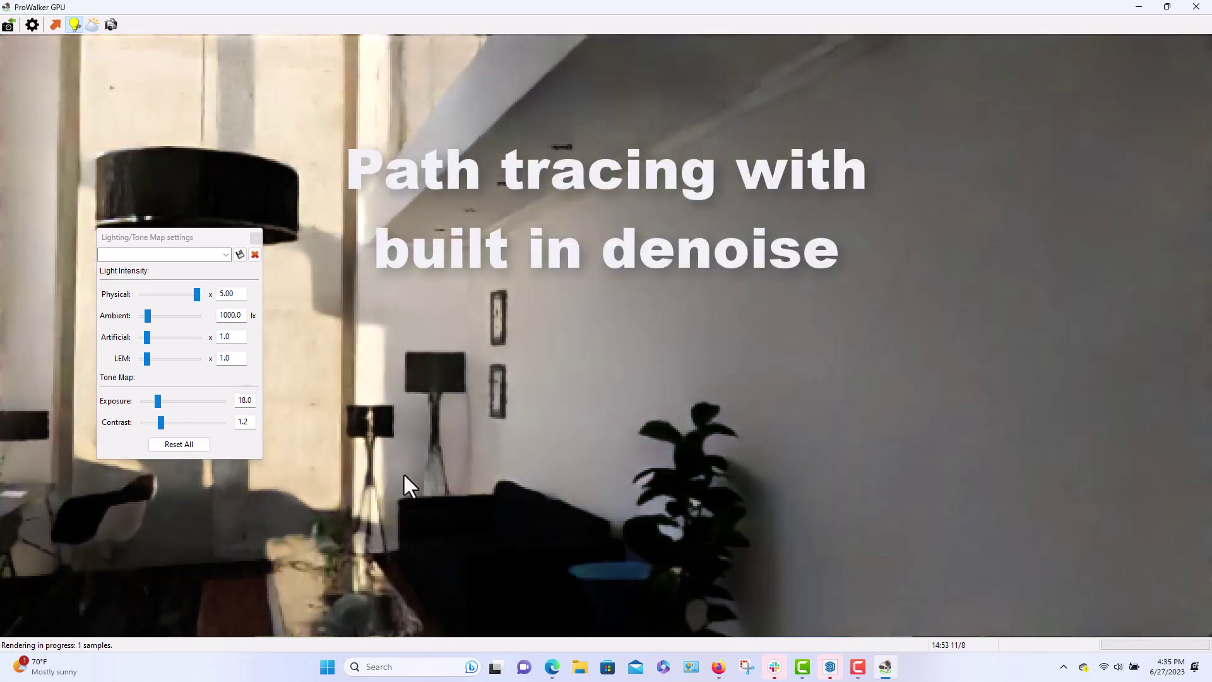
drag(395, 464, 354, 467)
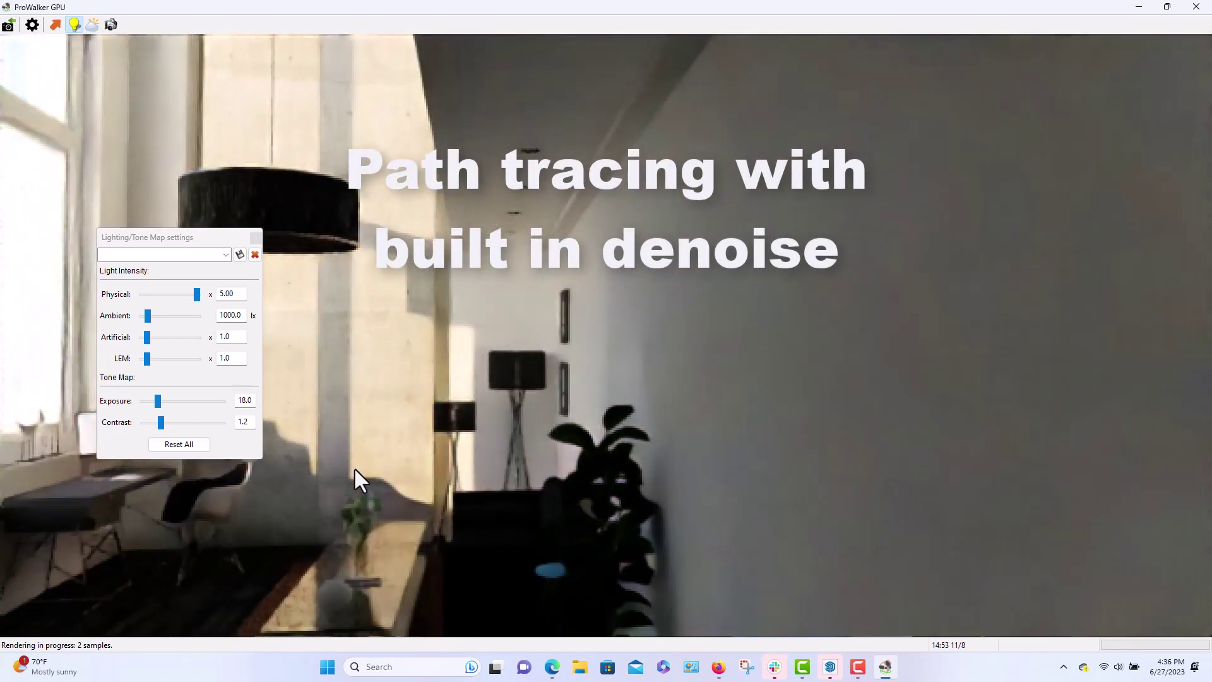
drag(354, 467, 170, 596)
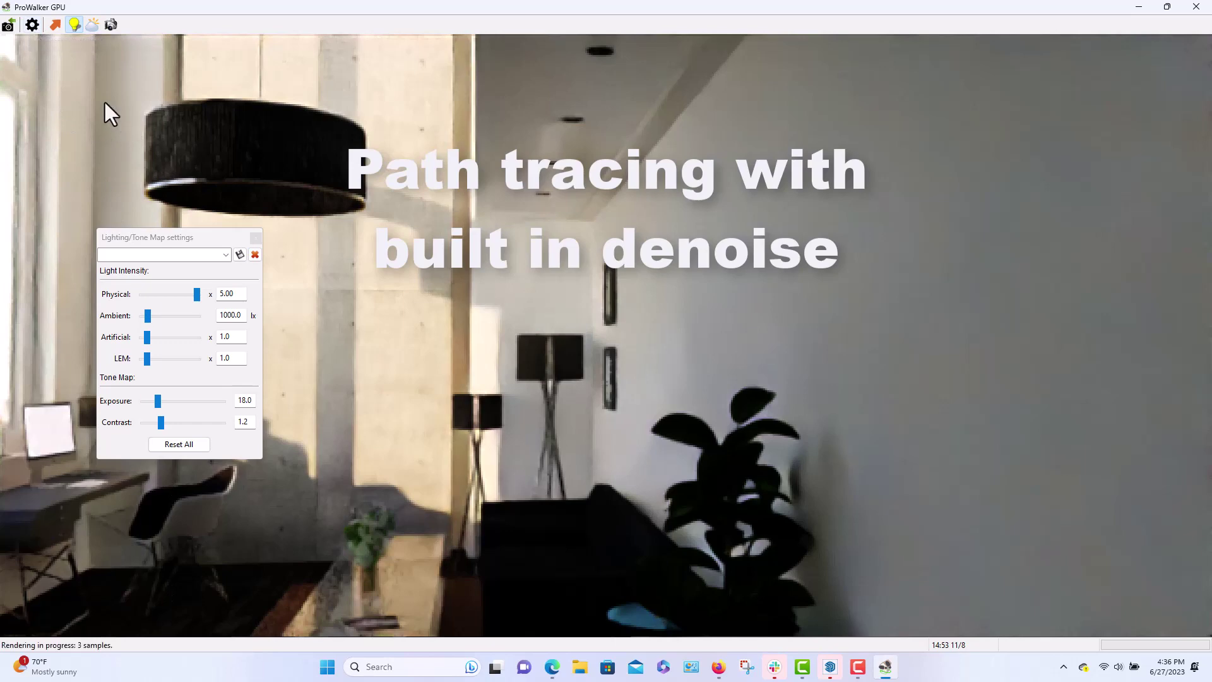
- Set the render sample limit to 20 in Rendering Settings
click(33, 24)
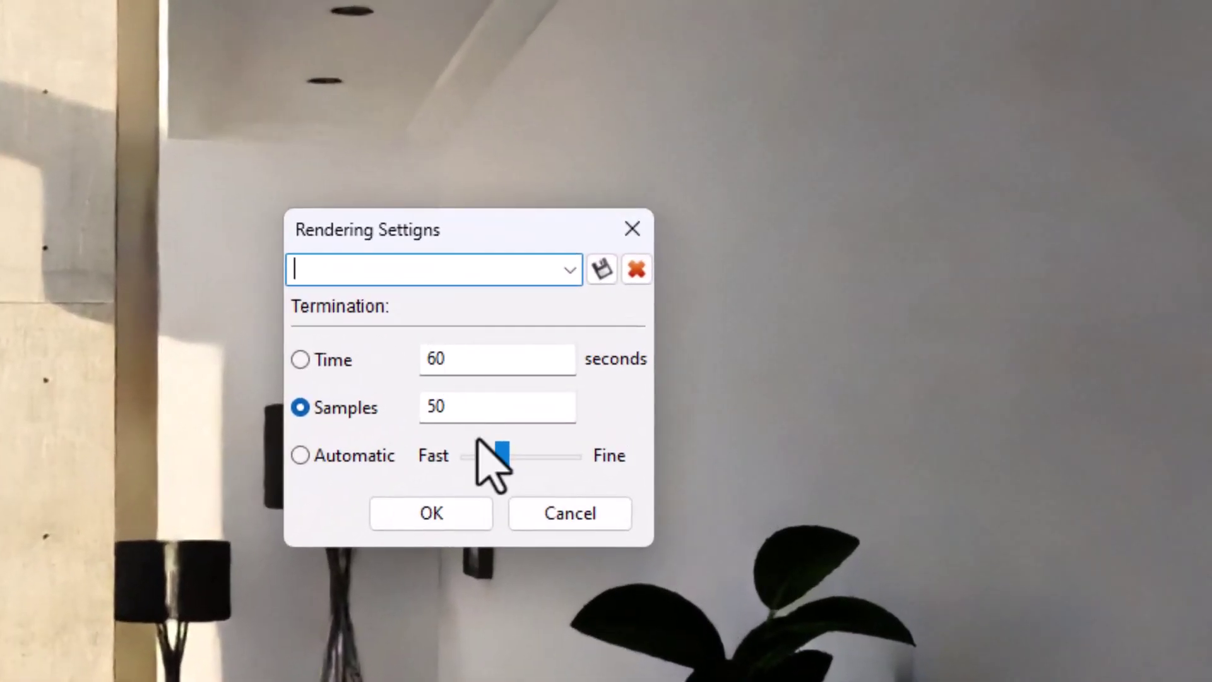
double_click(468, 409)
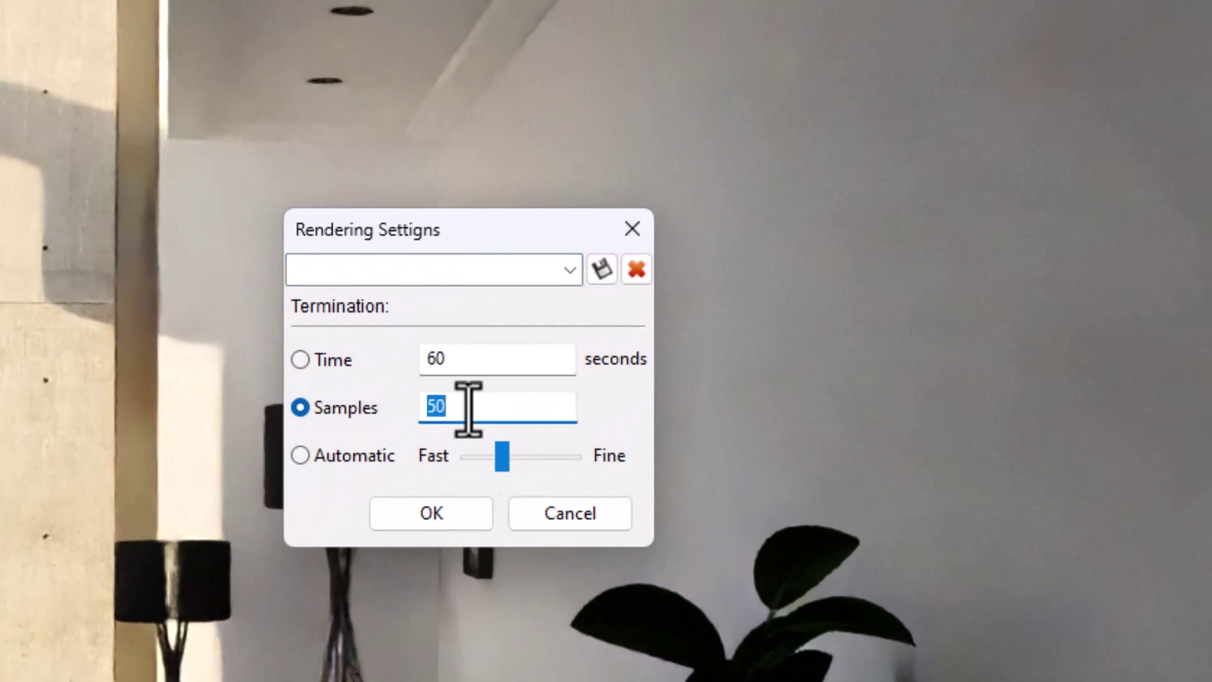
text(20)
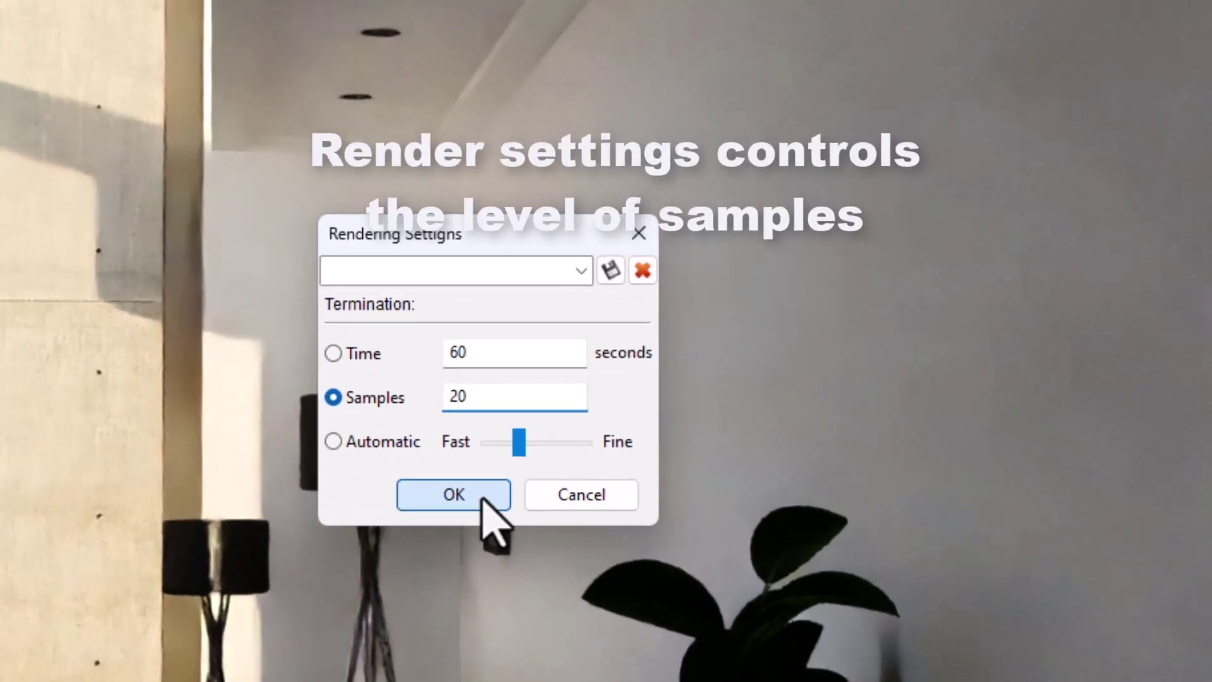
click(467, 515)
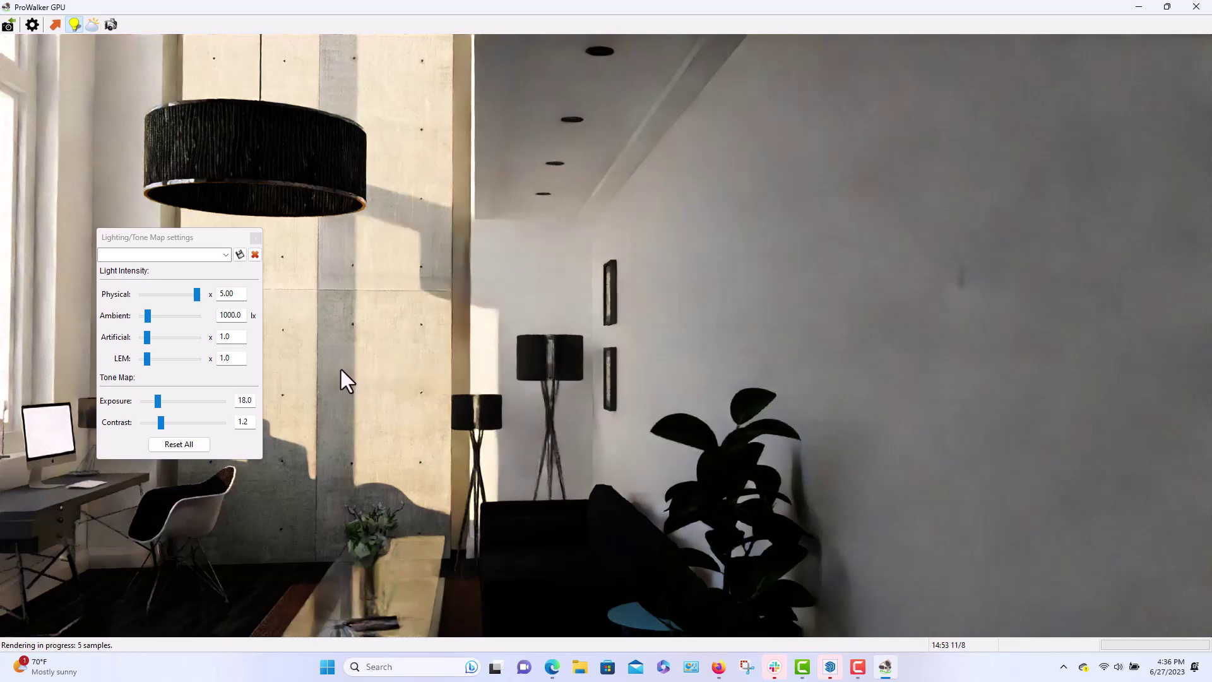
- Zoom in and out, then swing the camera to look along the gallery wall
scroll(341, 369, up, 2)
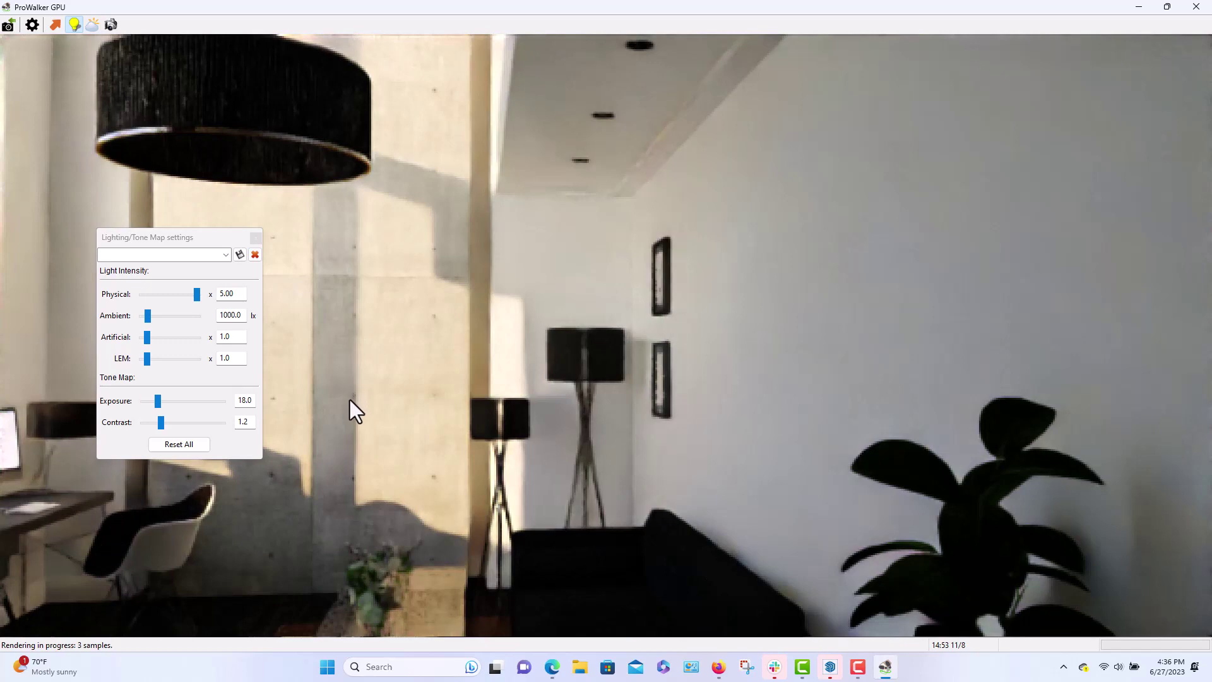
scroll(376, 402, up, 2)
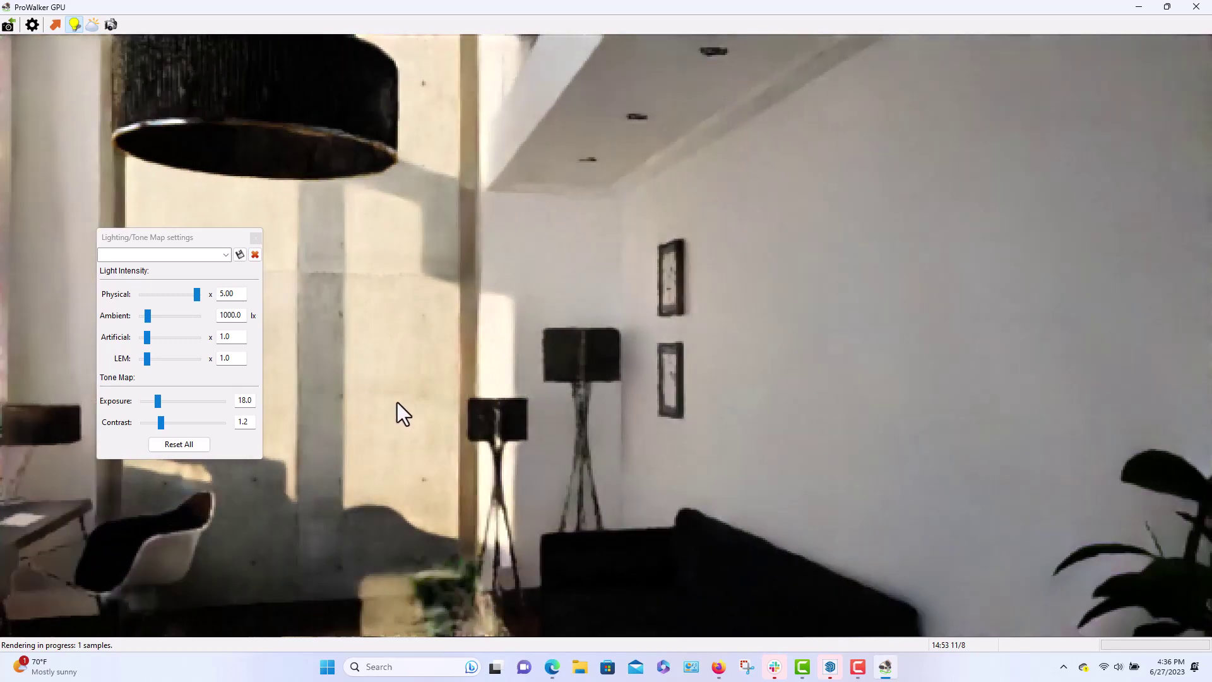
scroll(397, 403, up, 2)
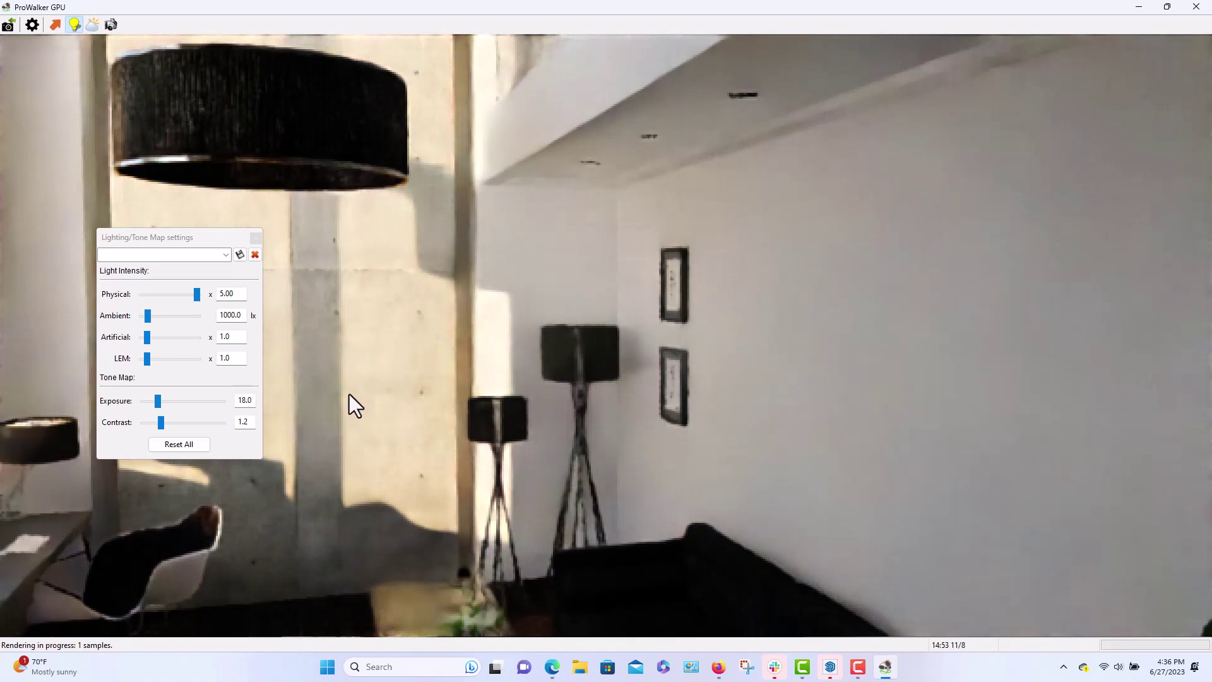
scroll(349, 394, down, 3)
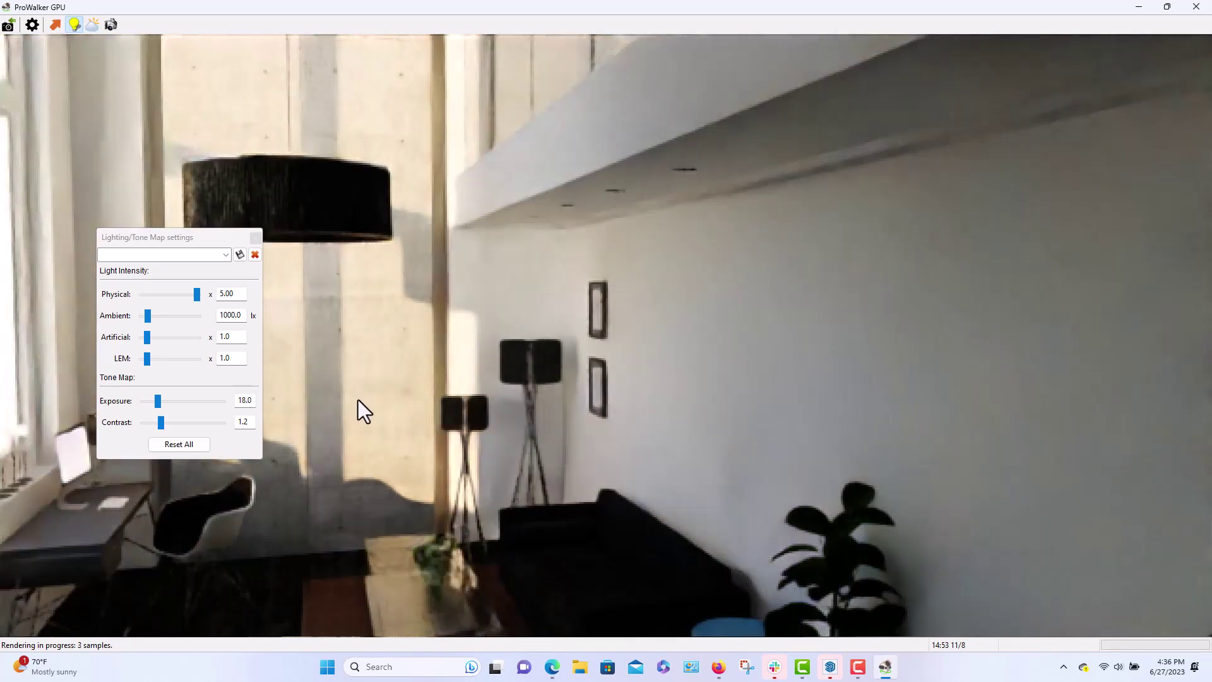
scroll(358, 400, down, 2)
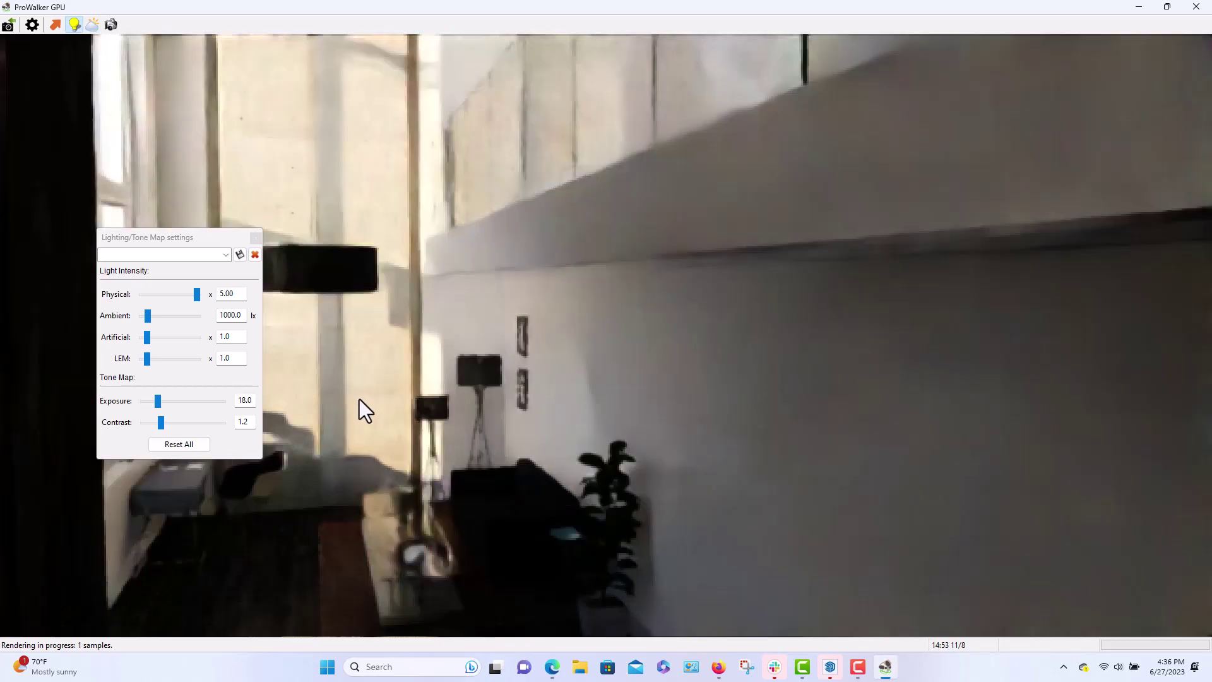
drag(358, 399, 418, 385)
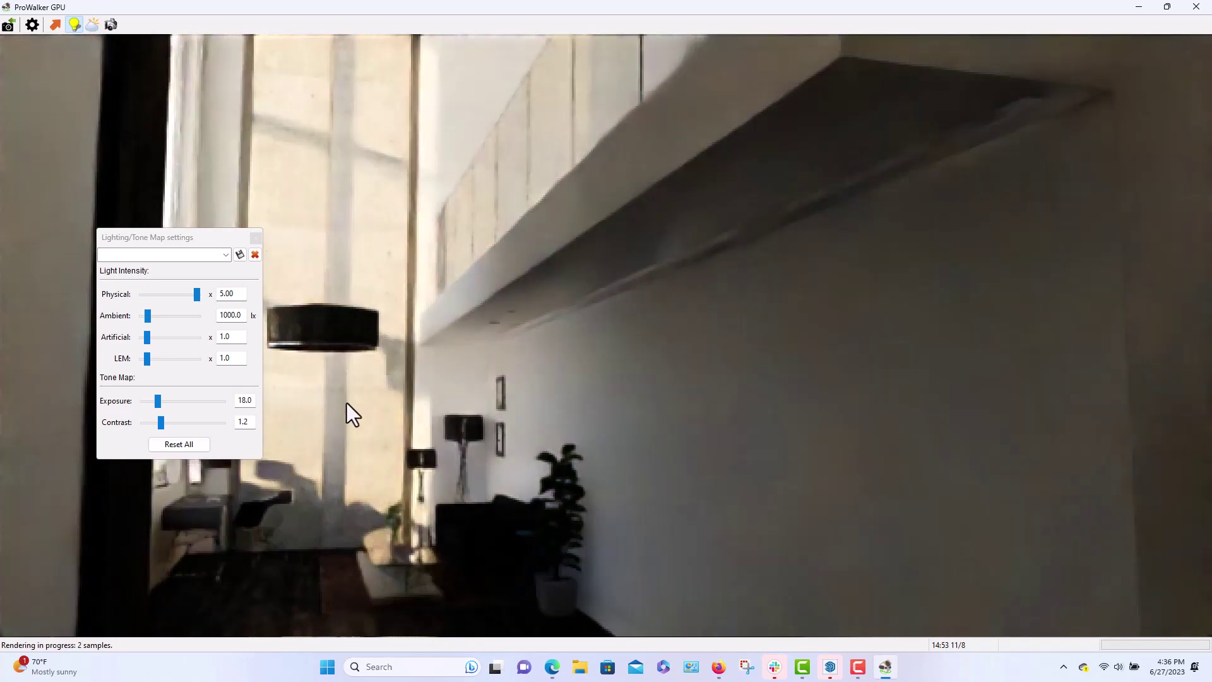
- Set the render sample count to 2 in Rendering Settings
click(32, 25)
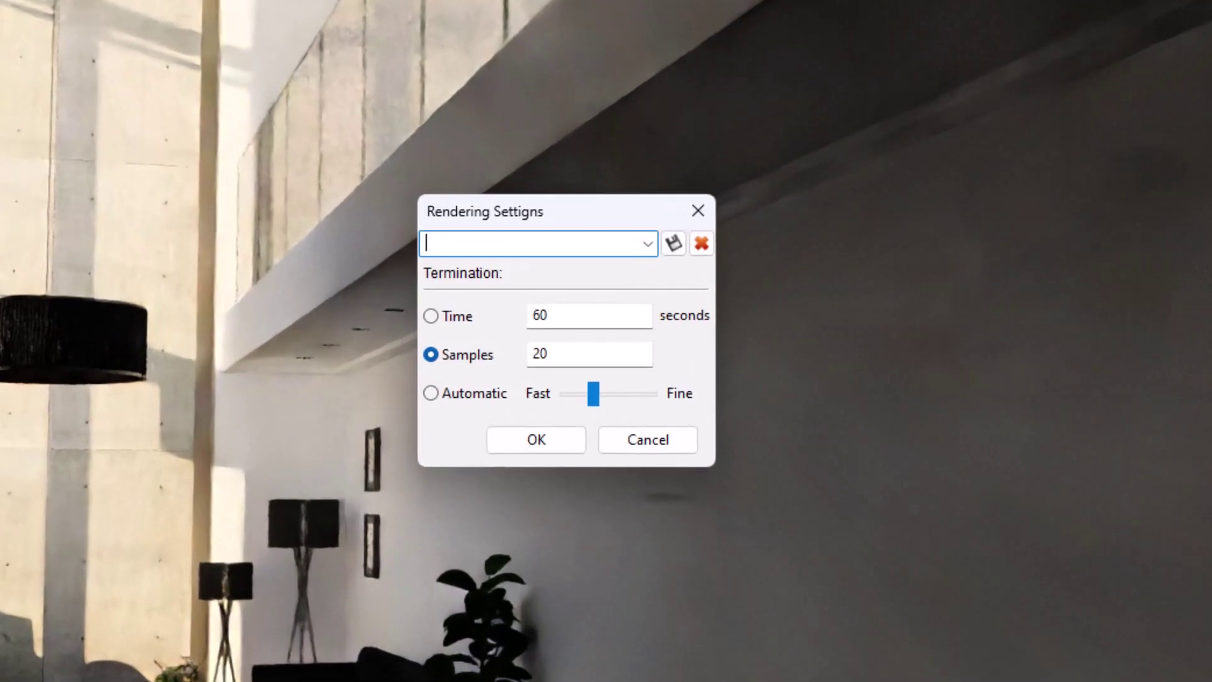
double_click(561, 358)
text(2)
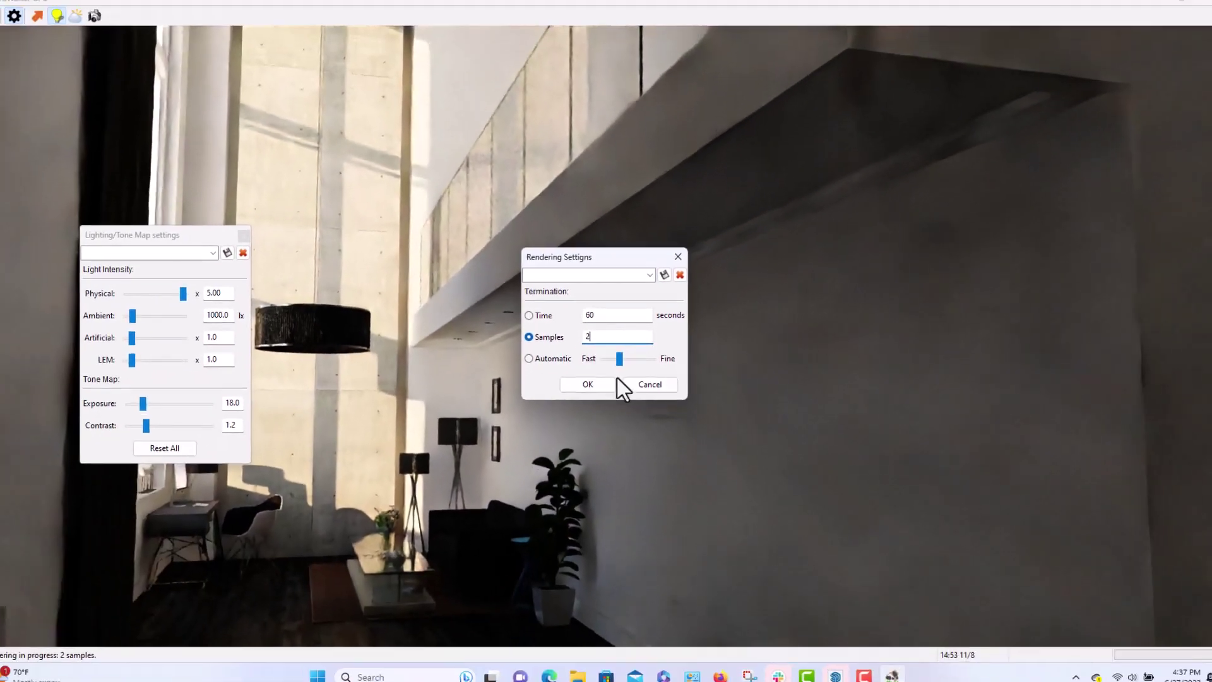
click(607, 386)
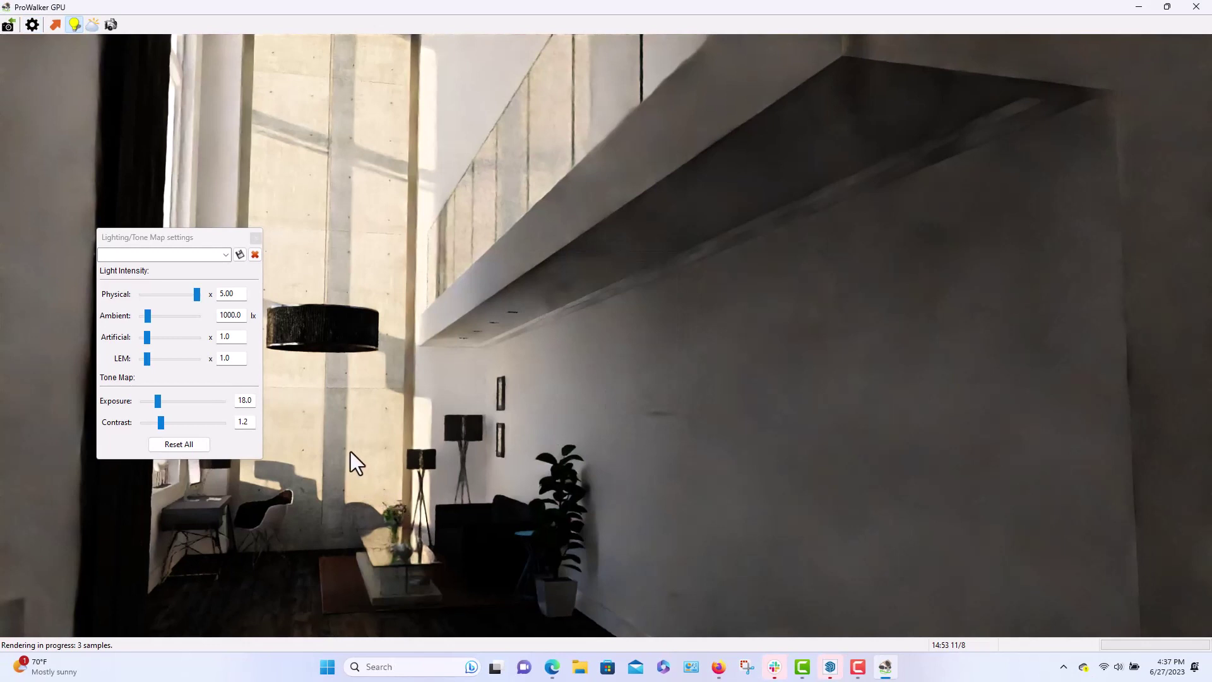
- Walk the camera forward twice and back once, then select the Samples field again
key(Up)
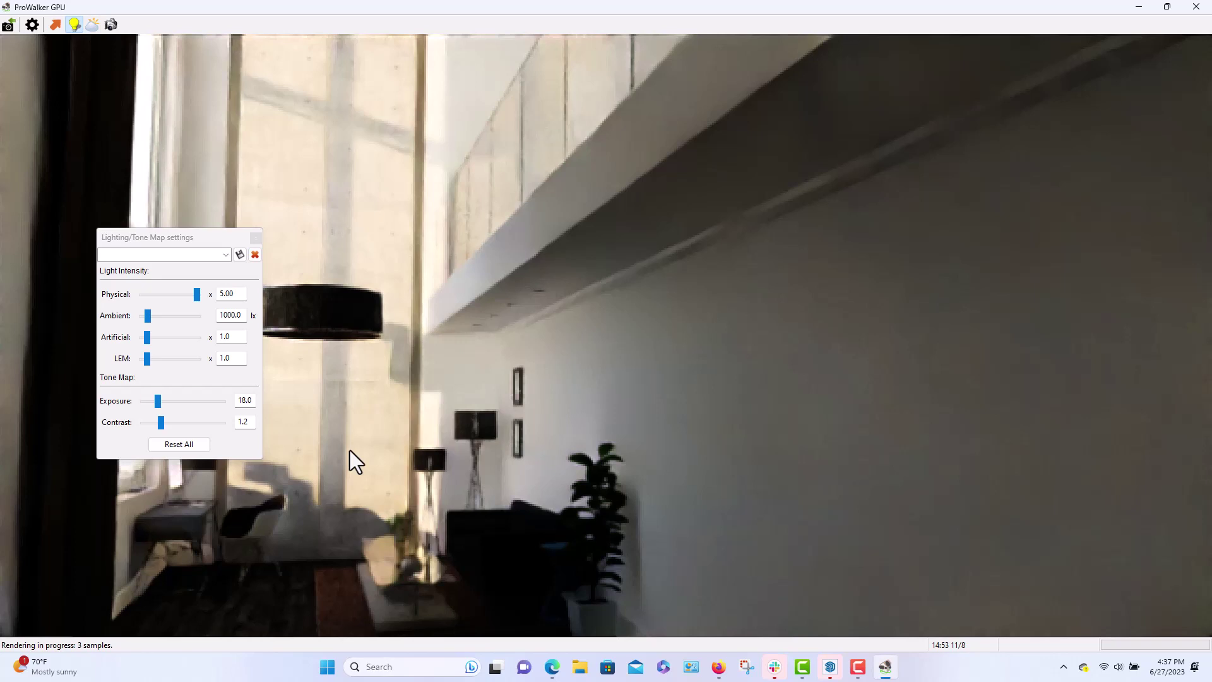
key(Up)
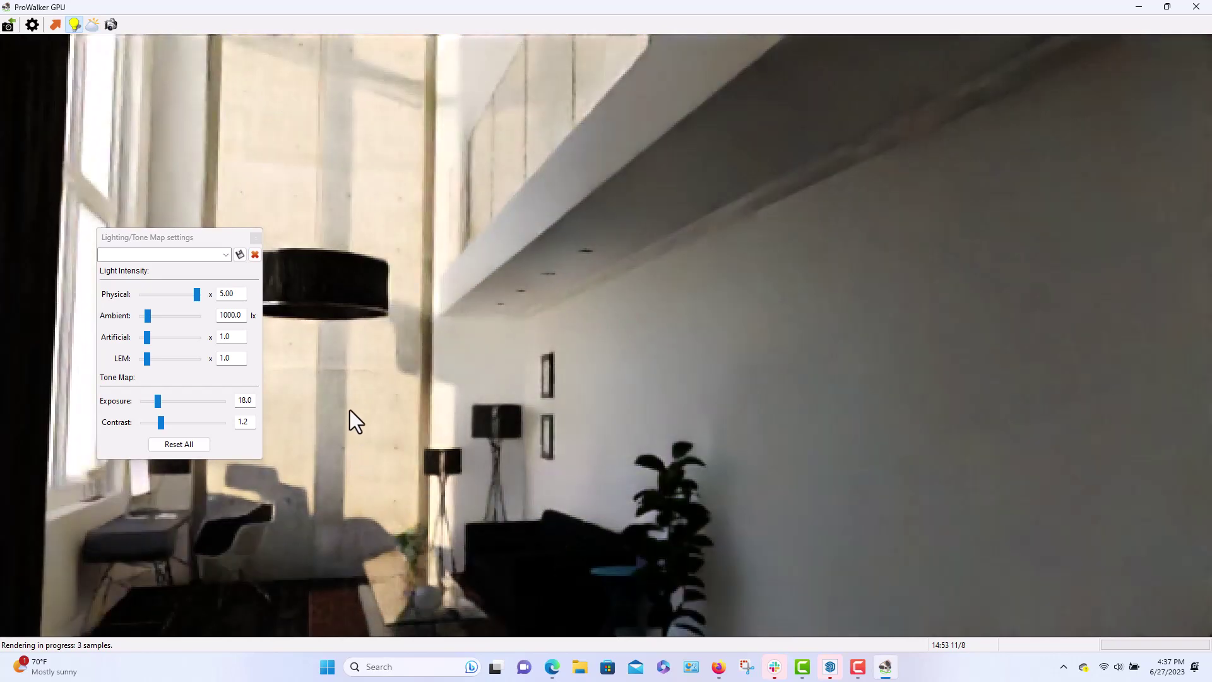
key(Down)
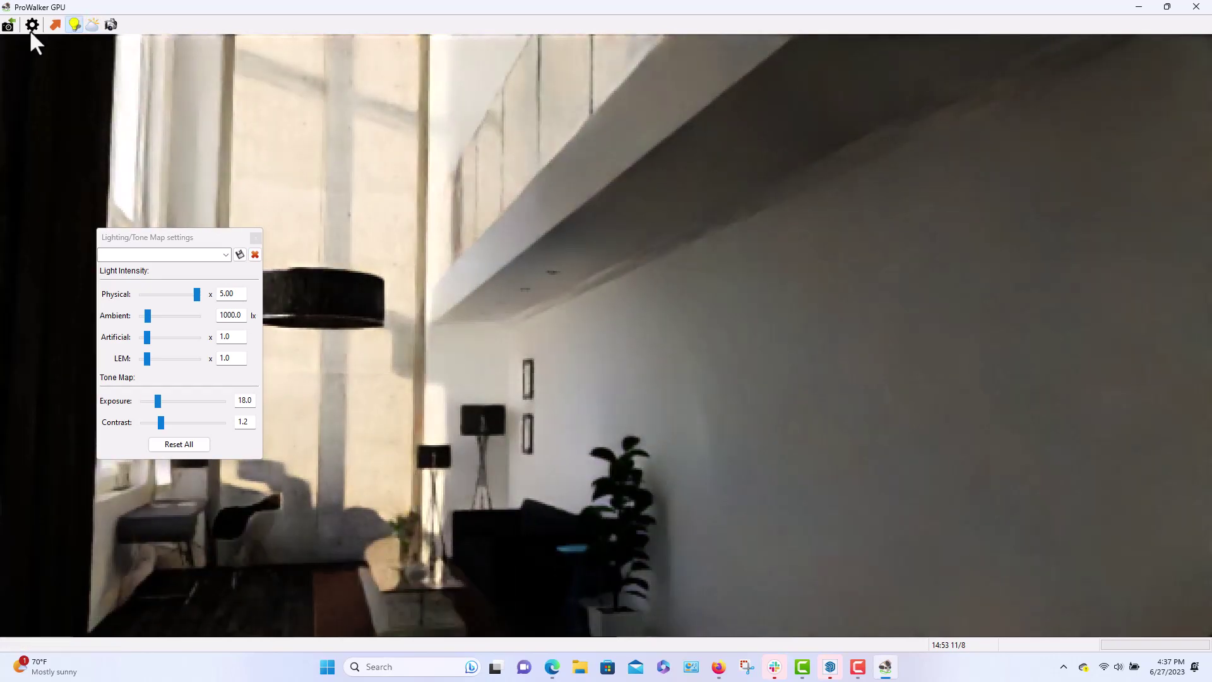
click(32, 26)
double_click(599, 339)
- Apply the 20-sample limit and select the Final view in the views and paths panel
text(20)
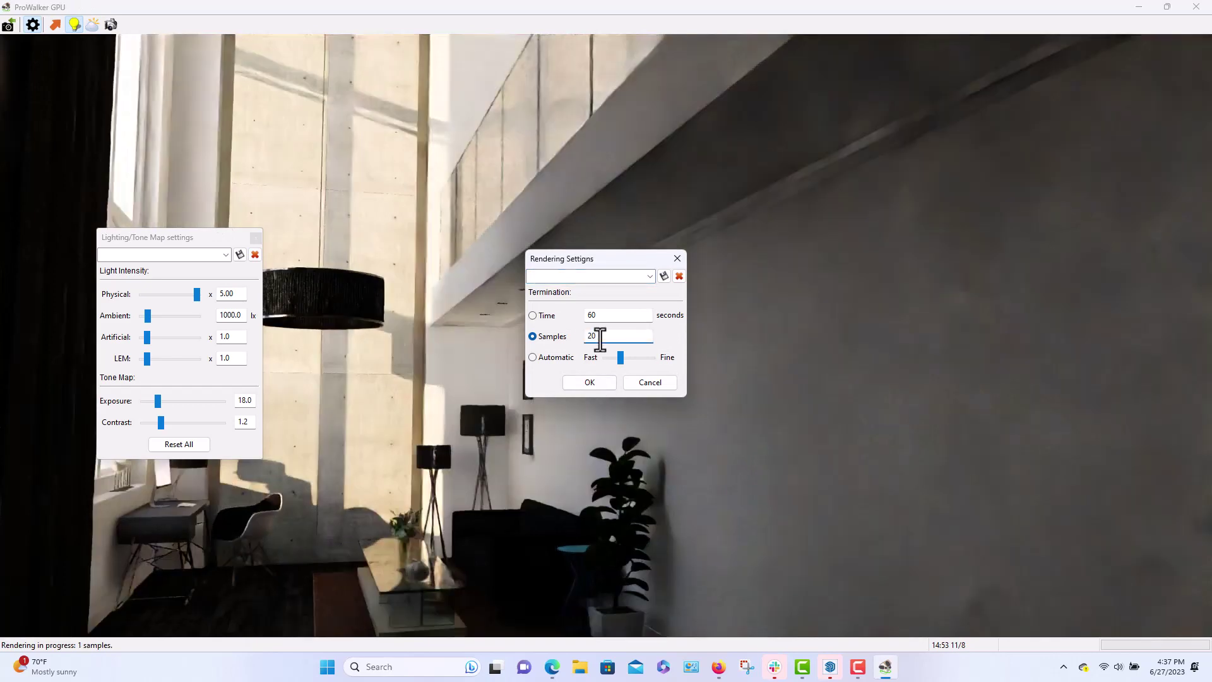
click(590, 383)
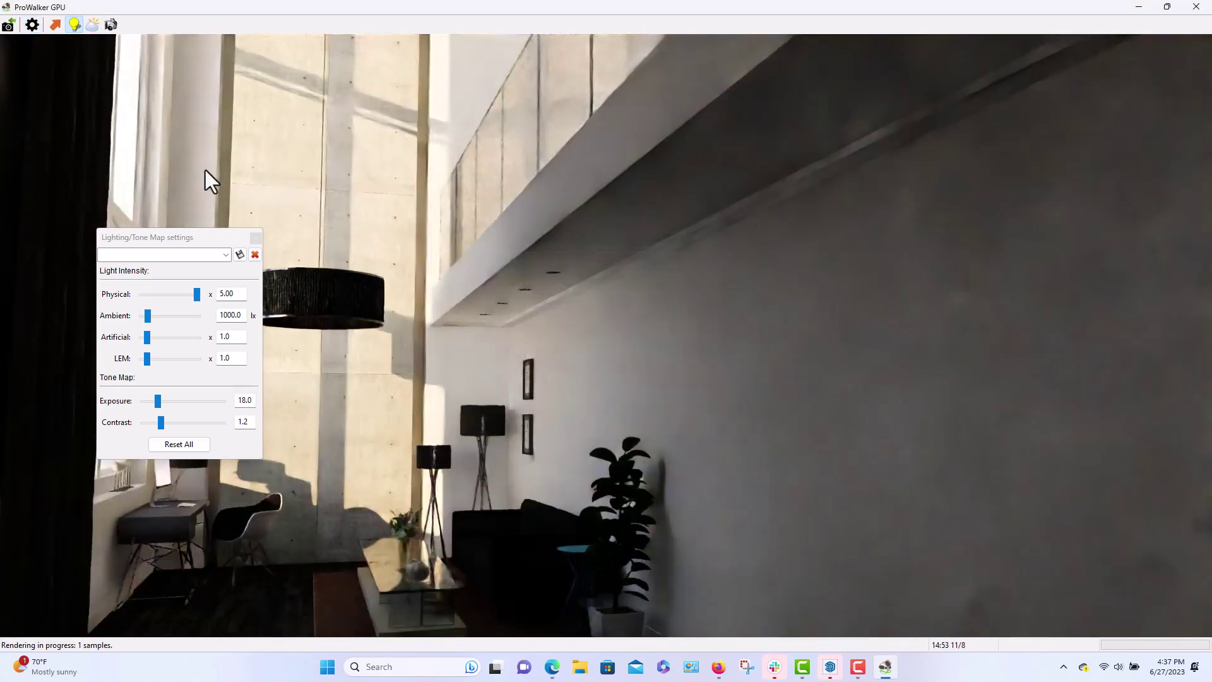
click(55, 24)
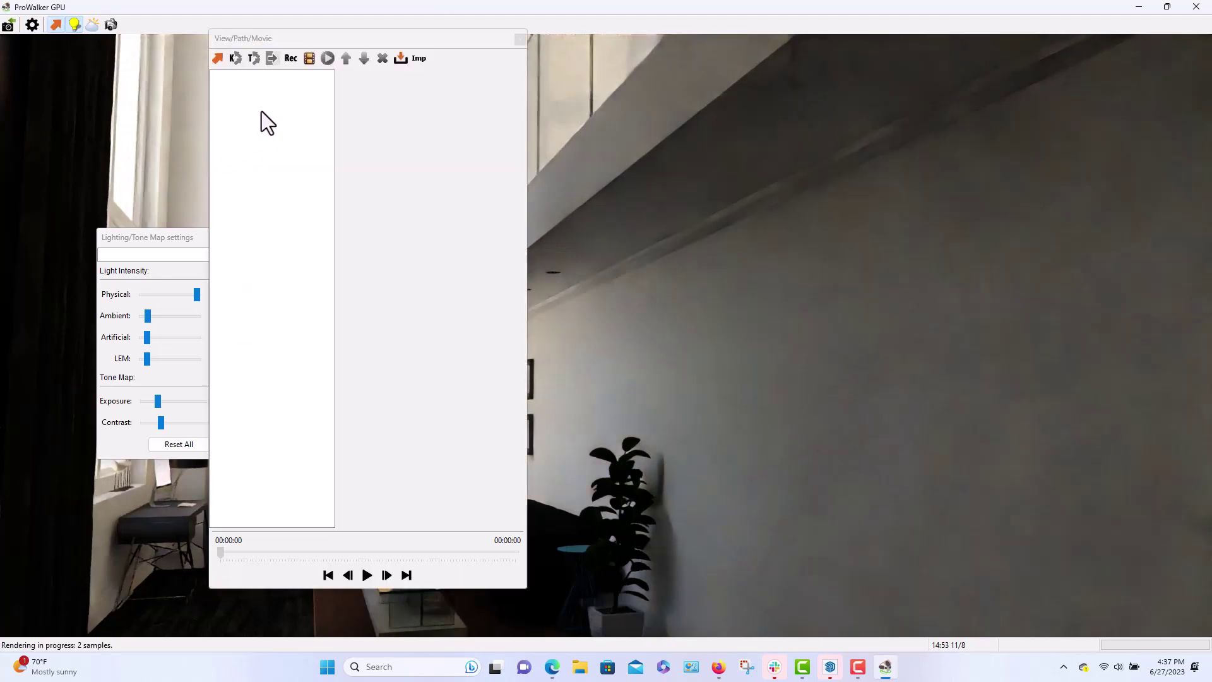
drag(392, 40, 602, 53)
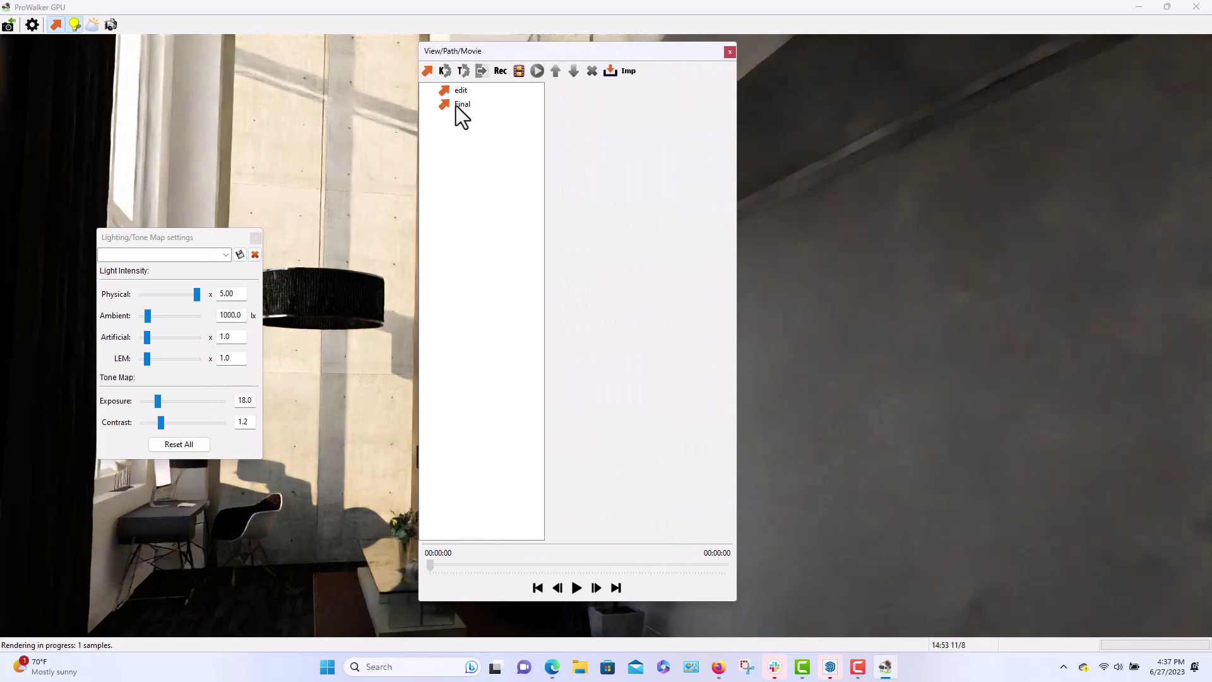
click(455, 104)
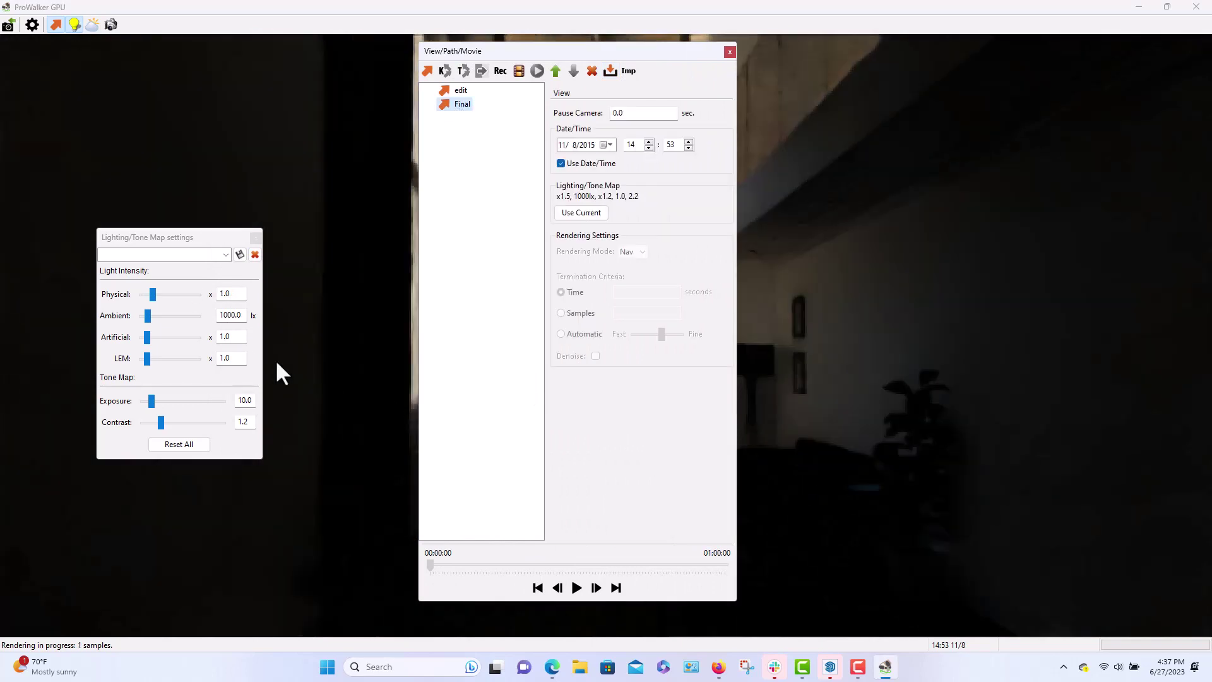
- Store the current lighting in the Final view and raise Physical intensity to 4.60
click(568, 216)
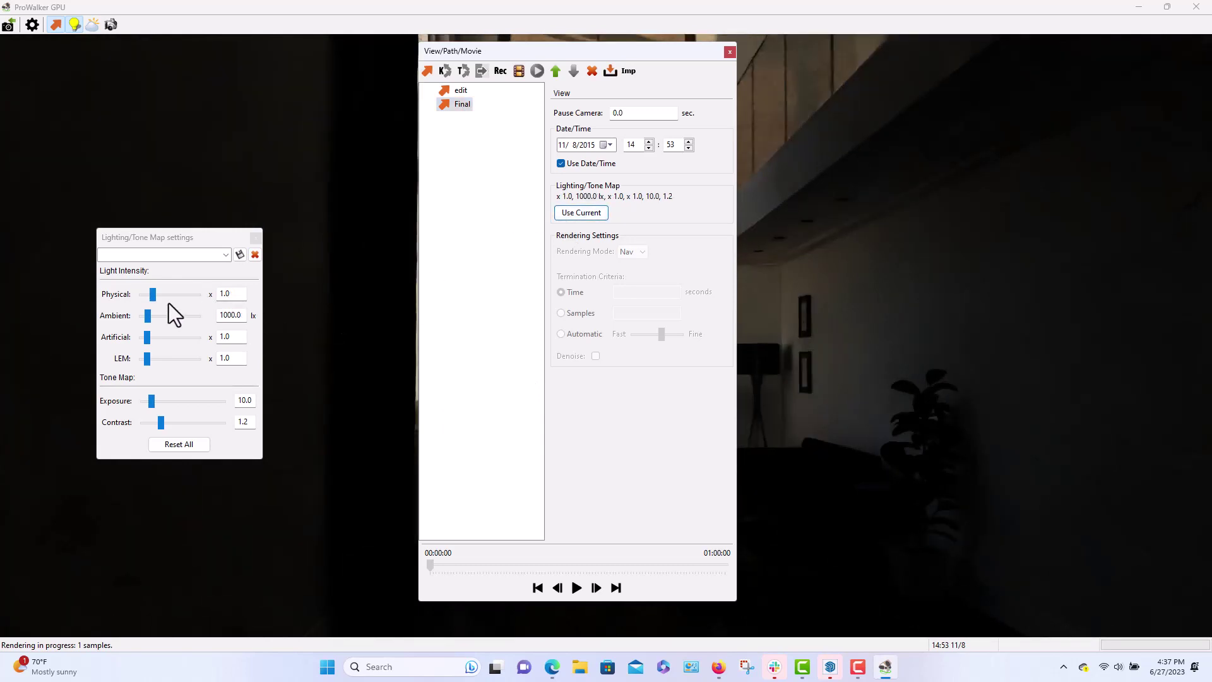
drag(156, 300, 196, 302)
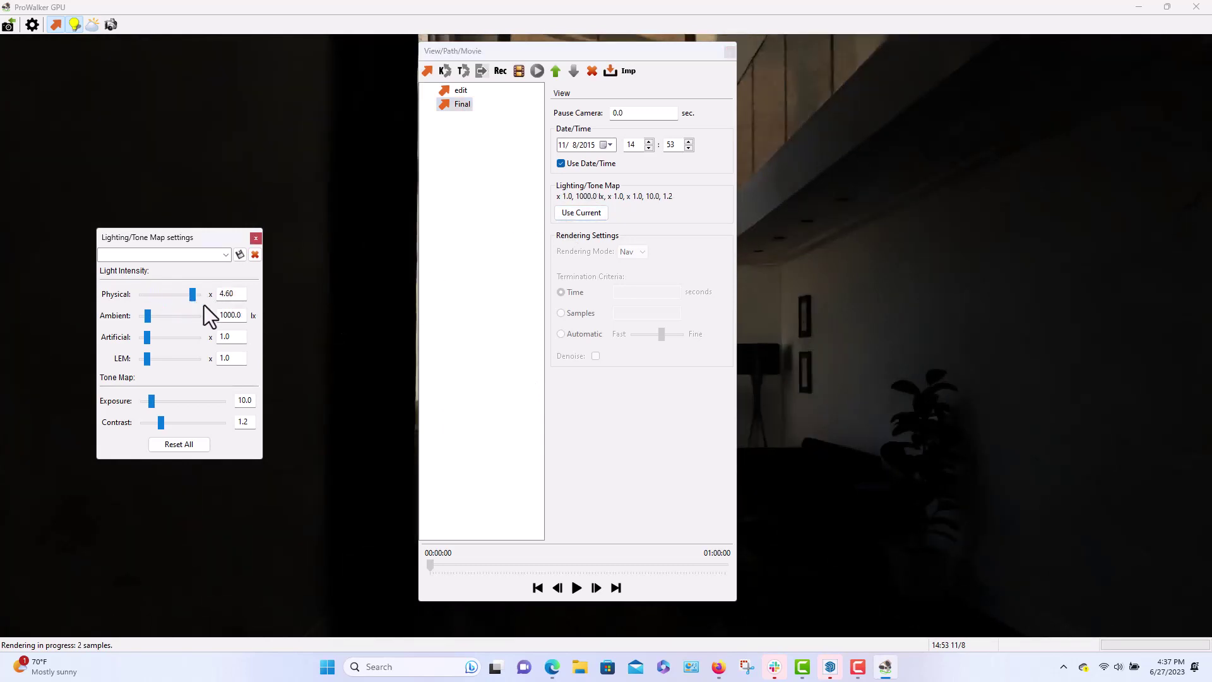
click(729, 52)
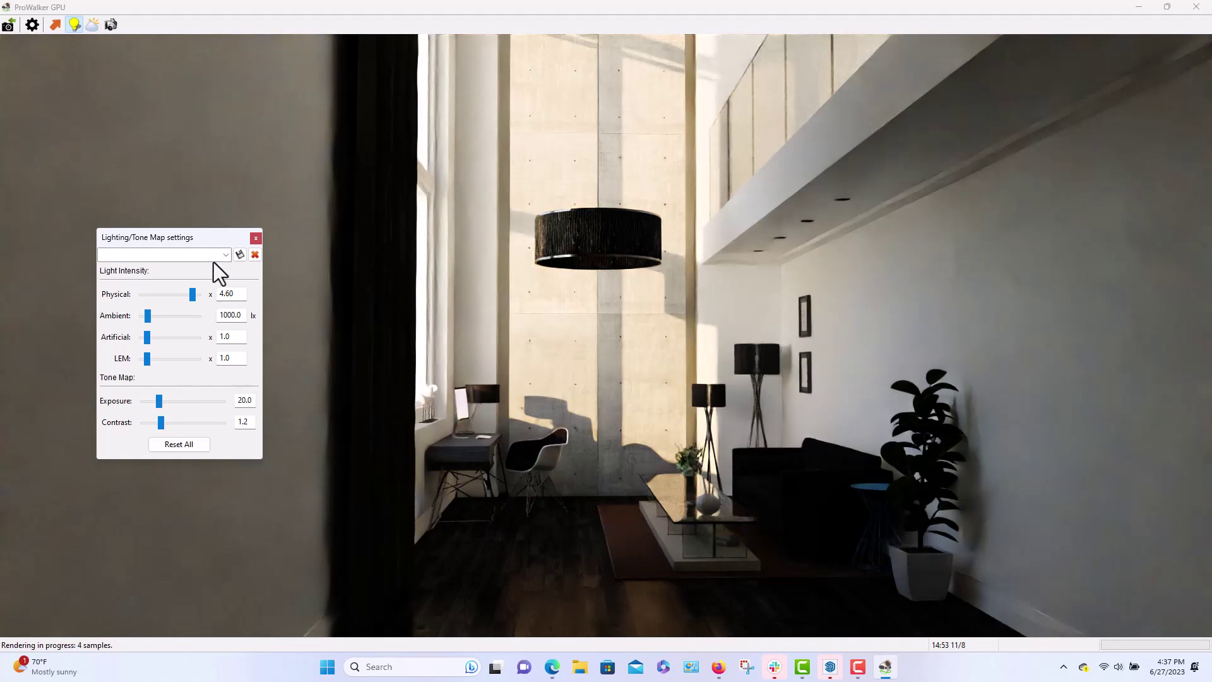
- Name the lighting preset 'interior-nats-study'
click(192, 255)
text(interior-na)
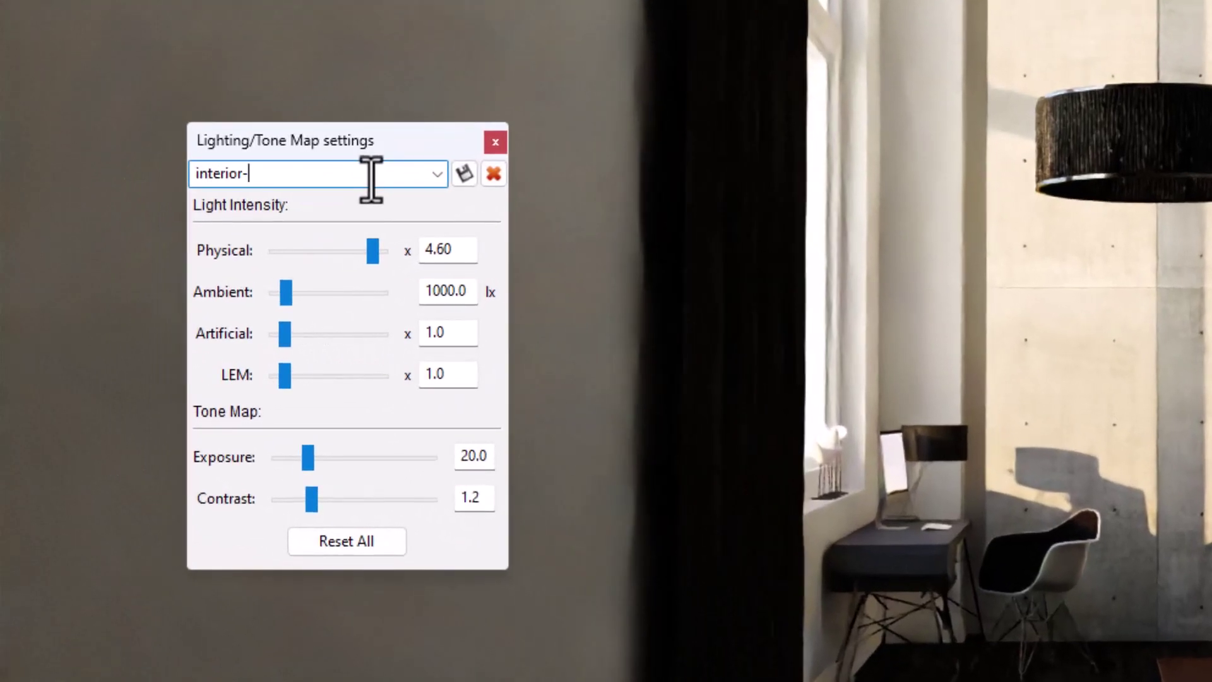
text(ts-study)
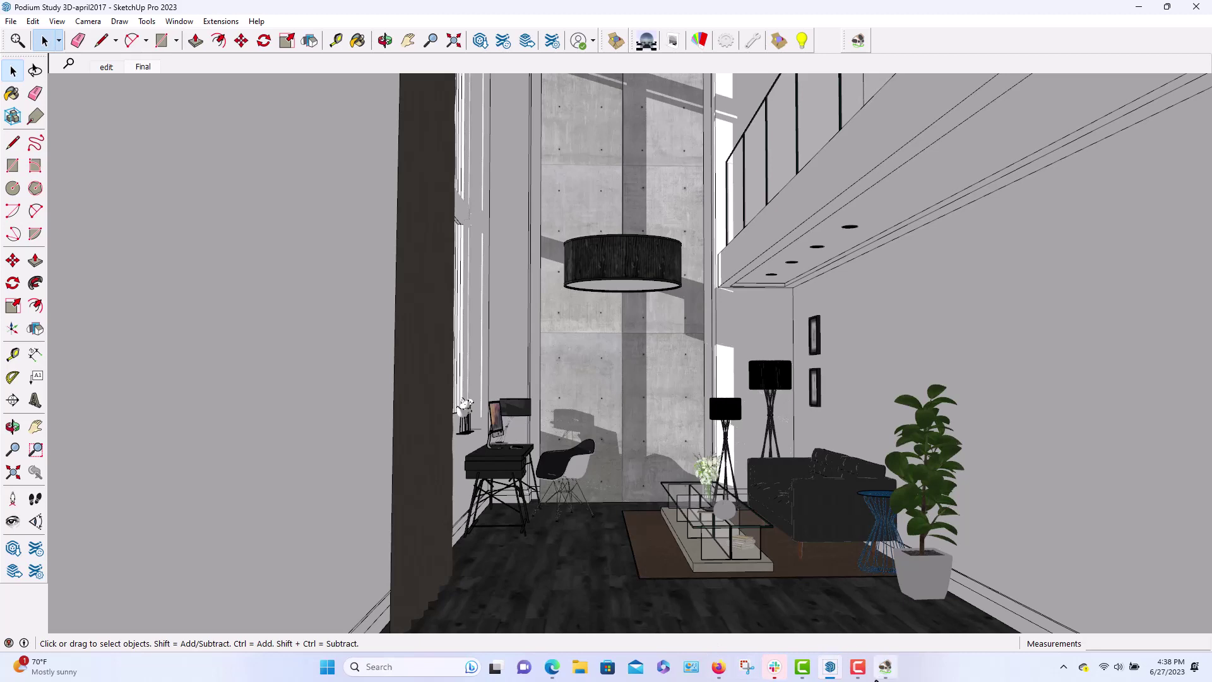
- Back in ProWalker, restart the render and raise exposure from 20.0 to 21.0
click(885, 667)
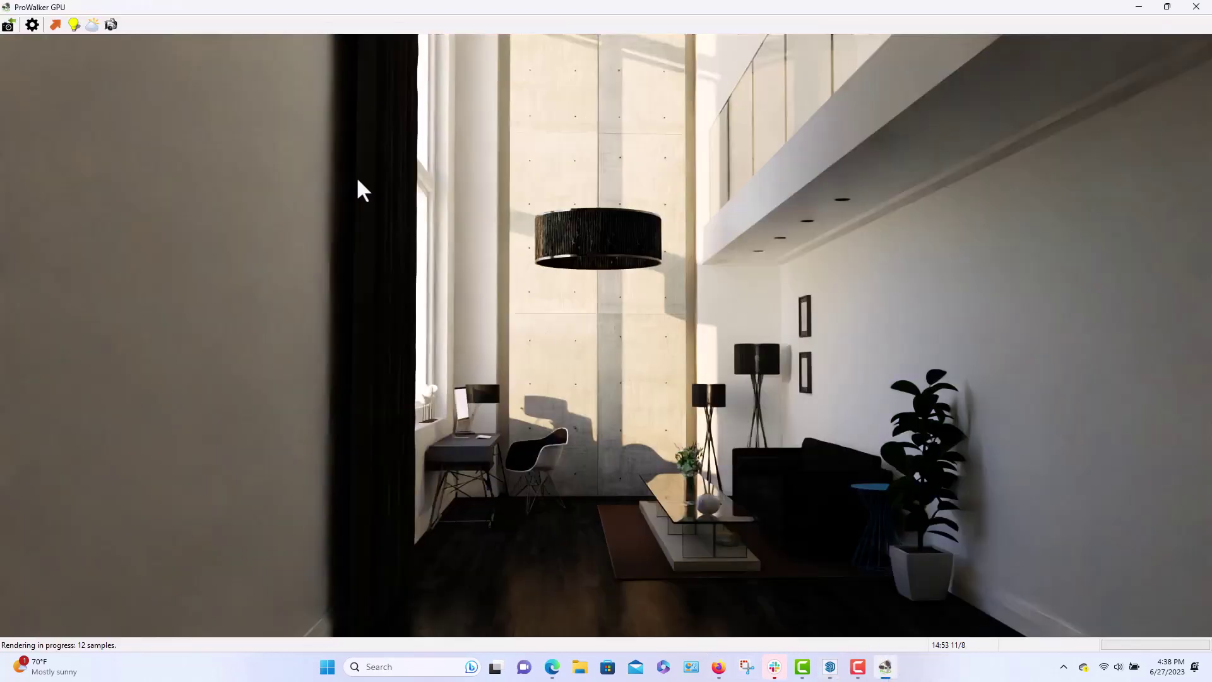
click(112, 25)
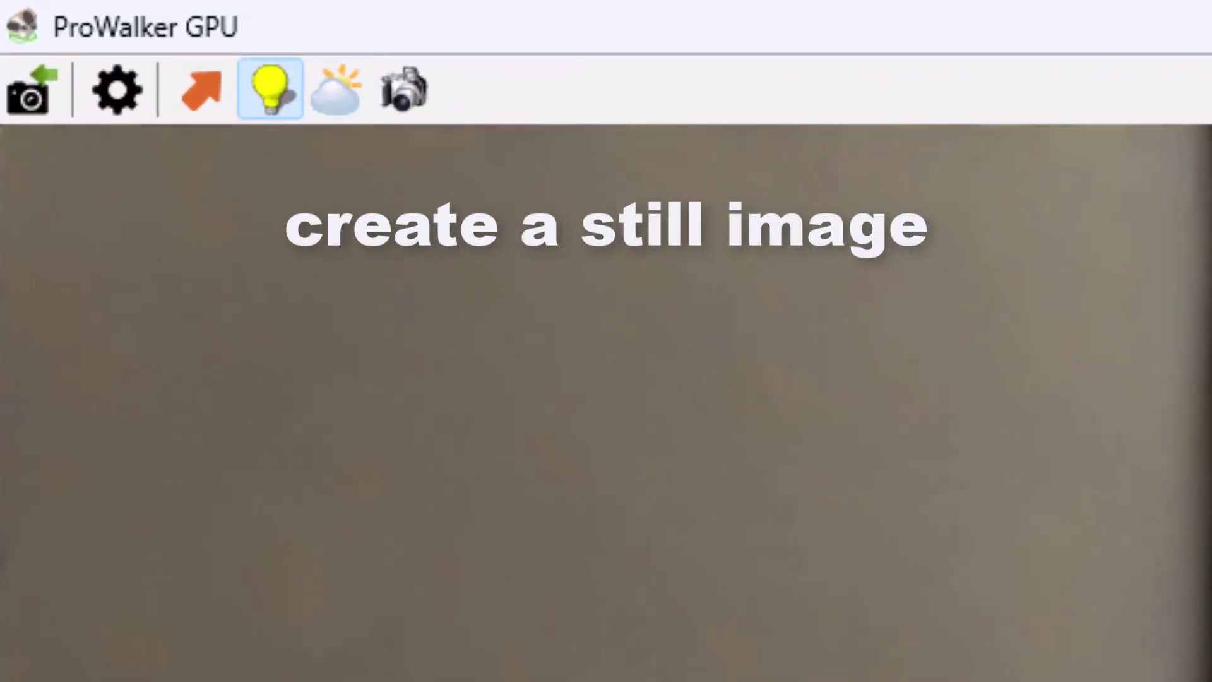
click(270, 88)
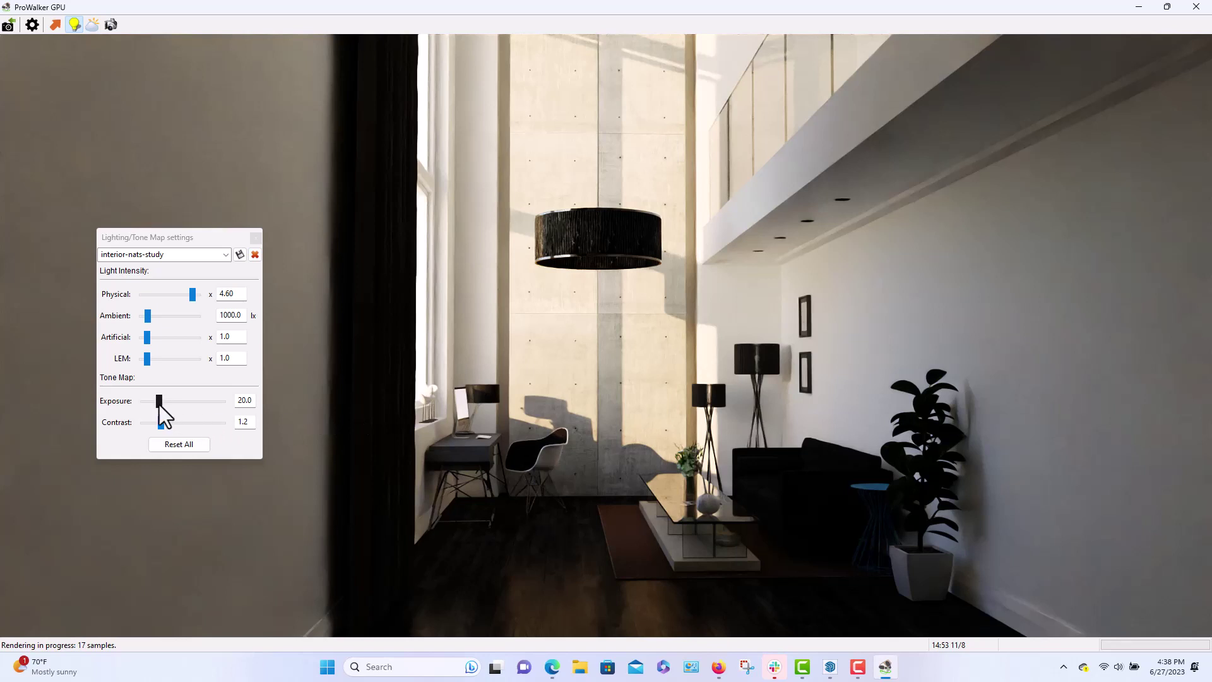
double_click(246, 399)
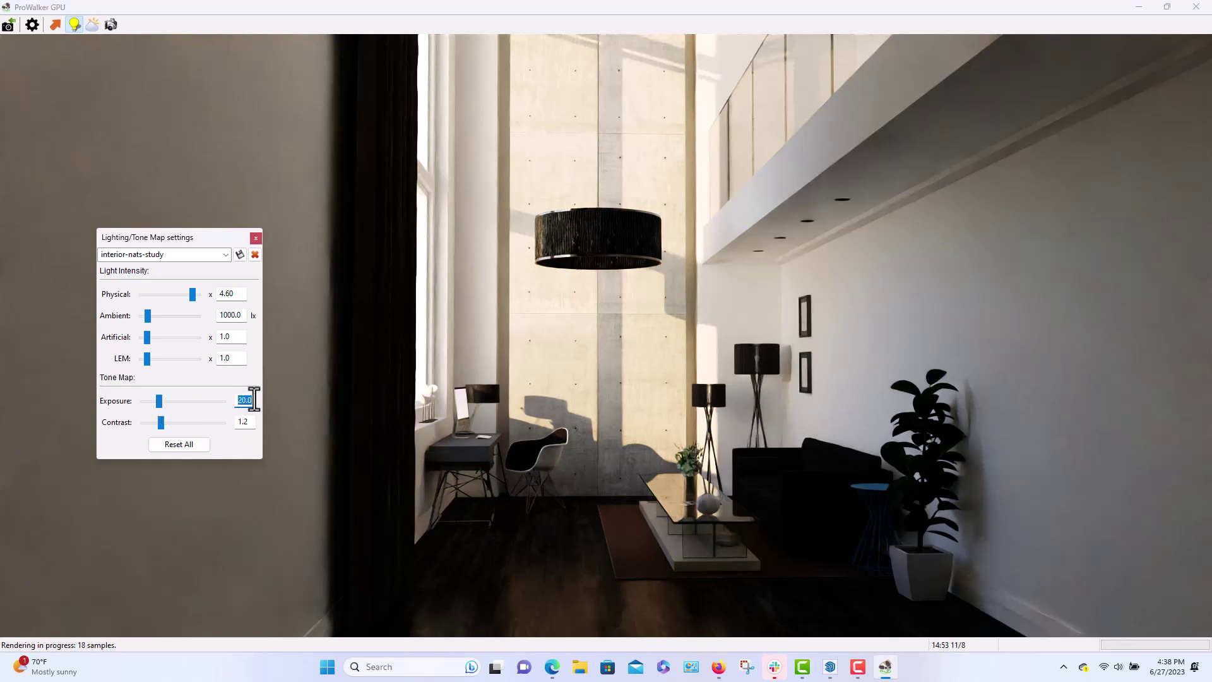
text(21)
click(596, 416)
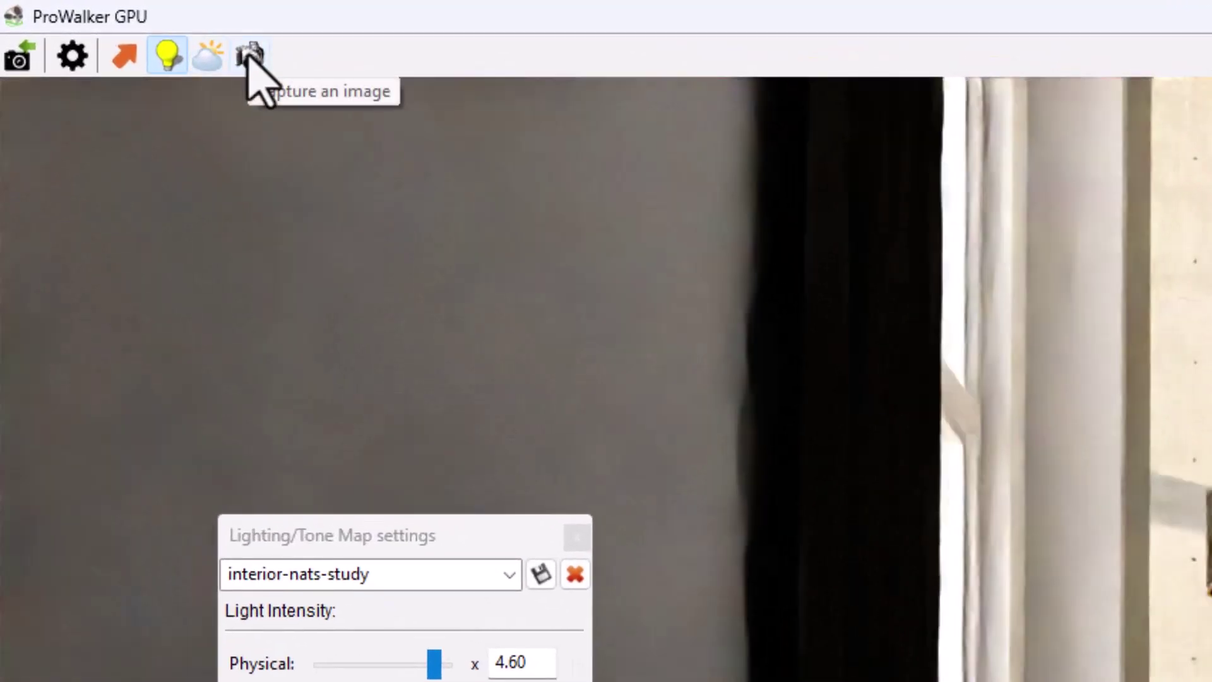
- Capture a PNG still at custom 1920 x 1080 and bring up the save dialog
click(250, 54)
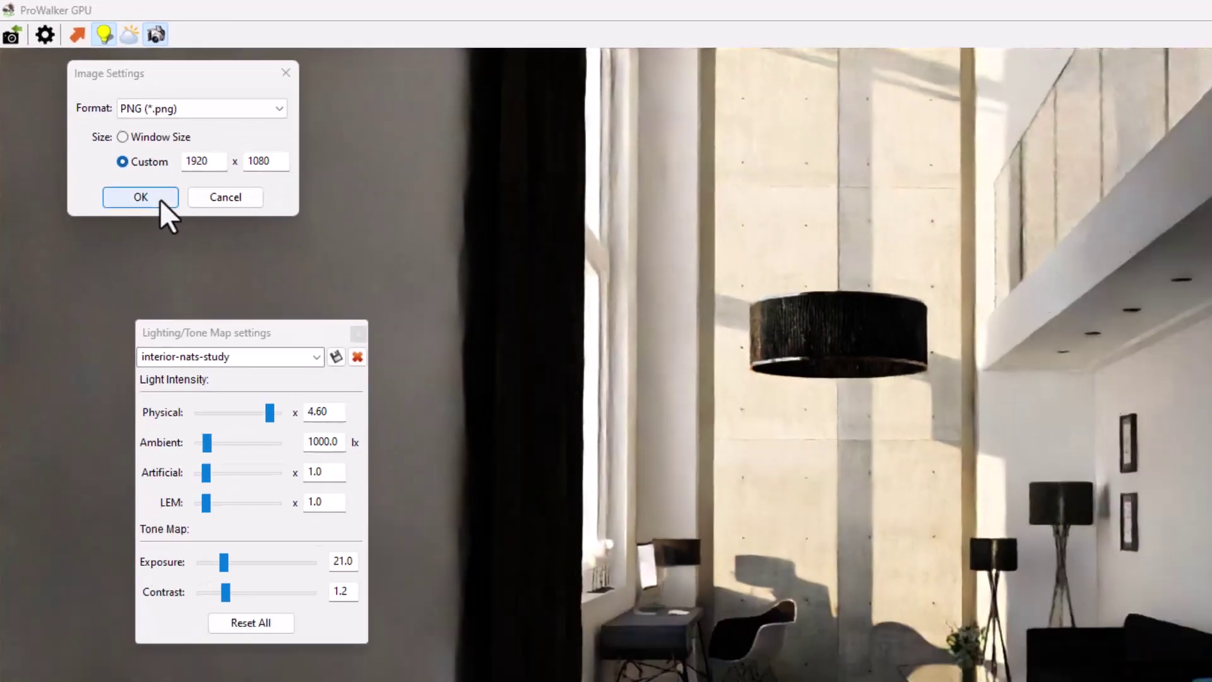
click(265, 319)
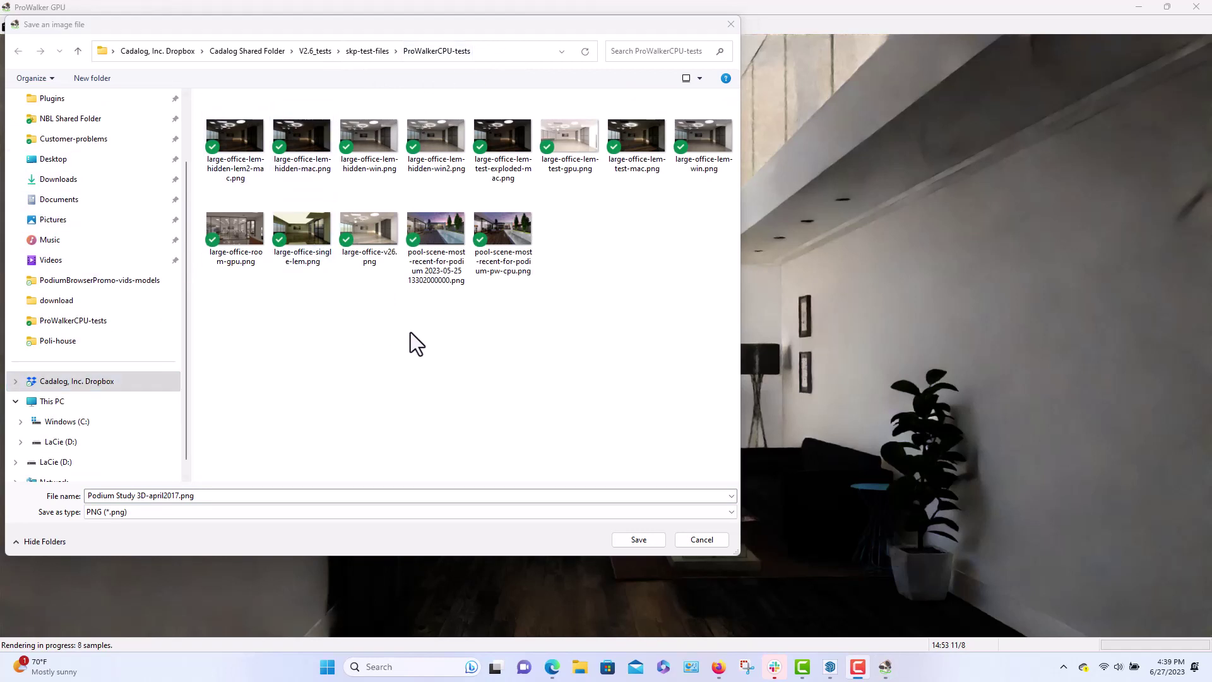
- Save the still as Podium Study 3D-april2017.png in ProWalkerCPU-tests and let the 1920x1080 render run
click(638, 540)
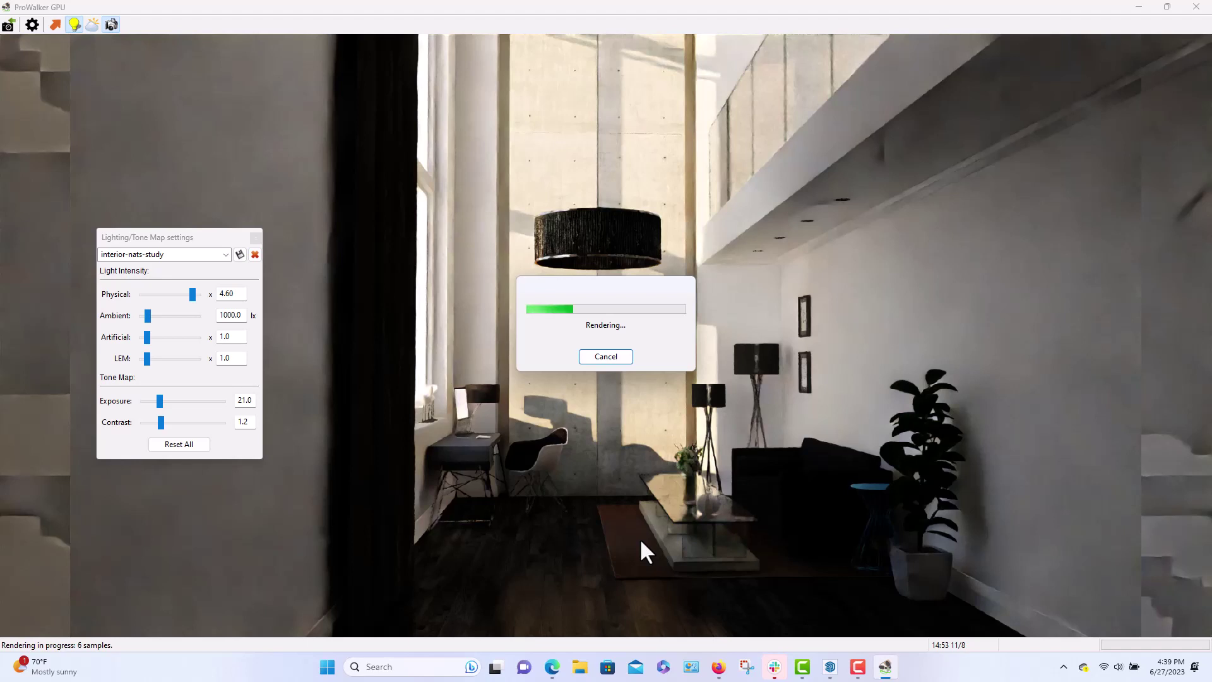
click(693, 670)
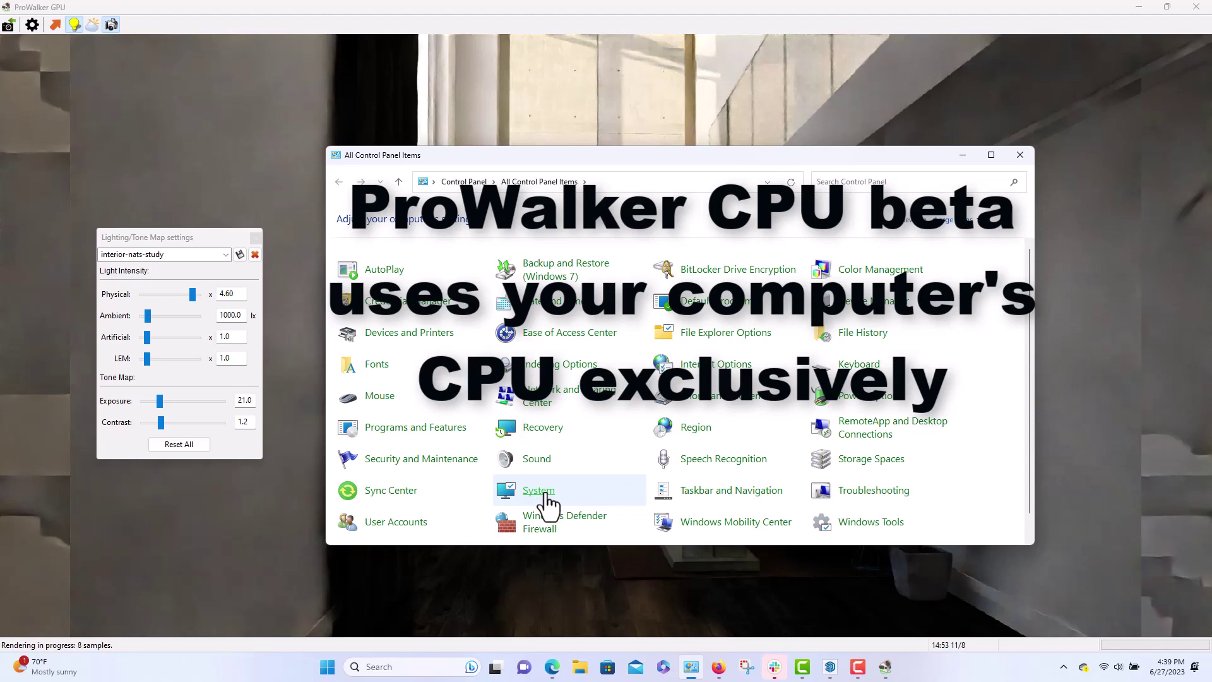
click(538, 490)
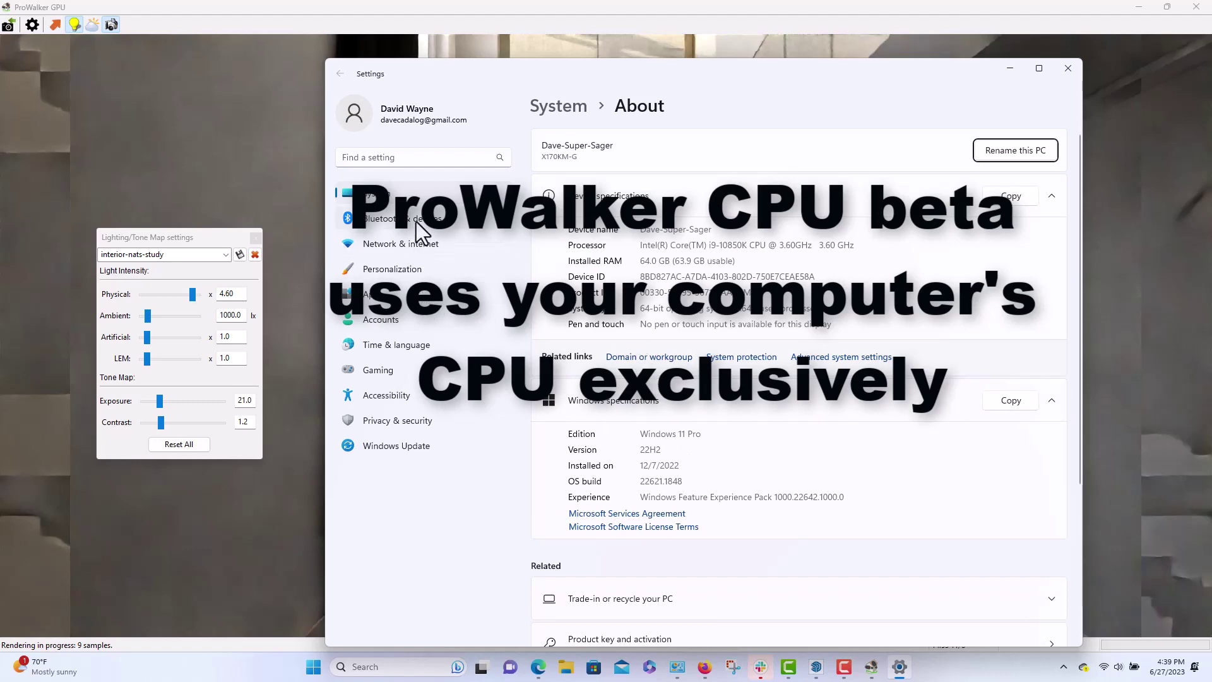
scroll(757, 556, down, 2)
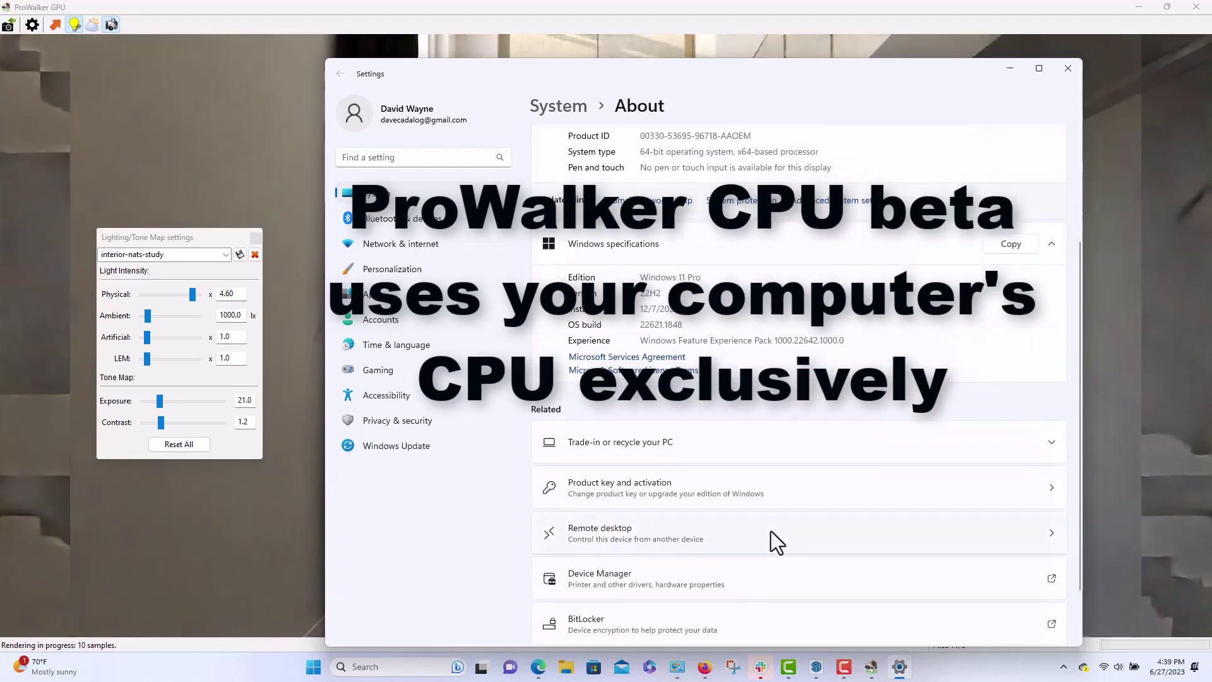
scroll(768, 532, up, 2)
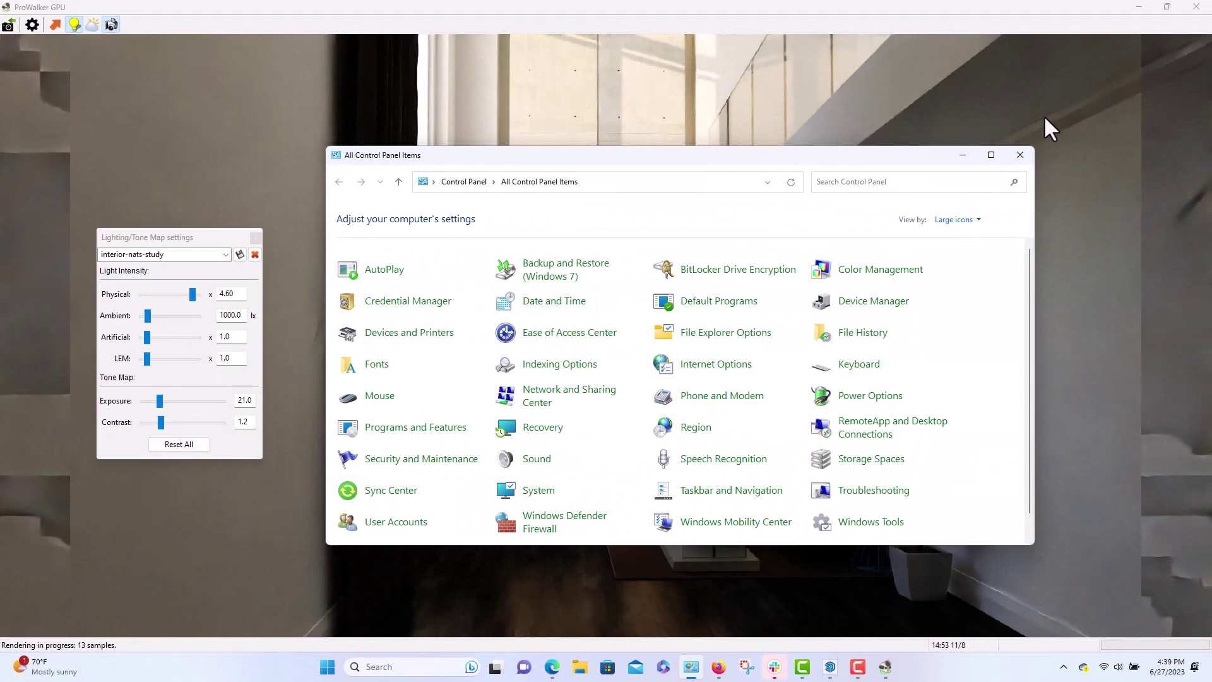
click(1030, 155)
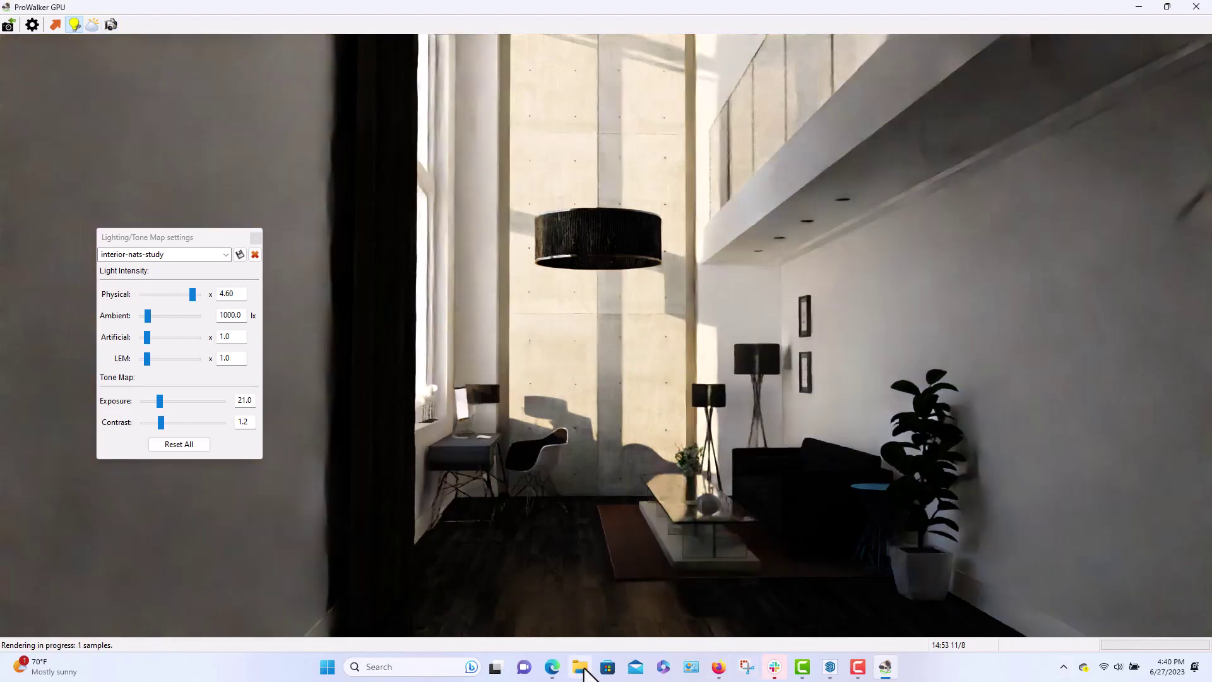
- Browse to the ProWalkerCPU-tests folder in File Explorer and select the Podium Study 3D-april2017.png render
click(580, 667)
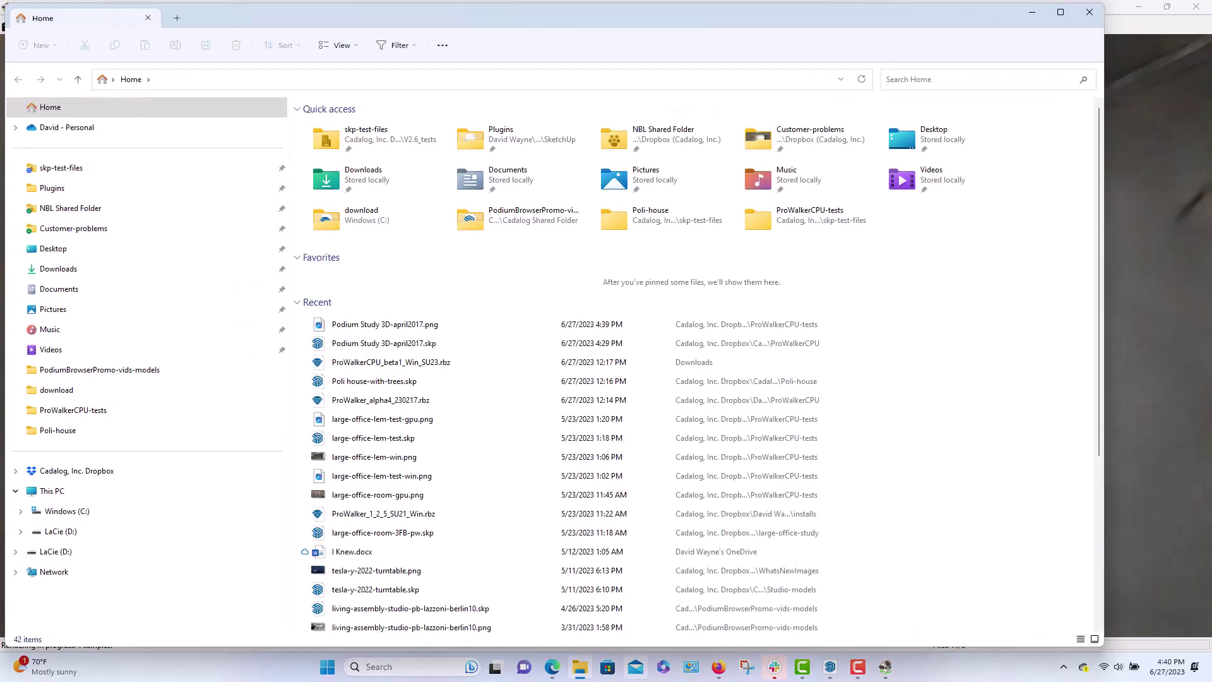
click(110, 412)
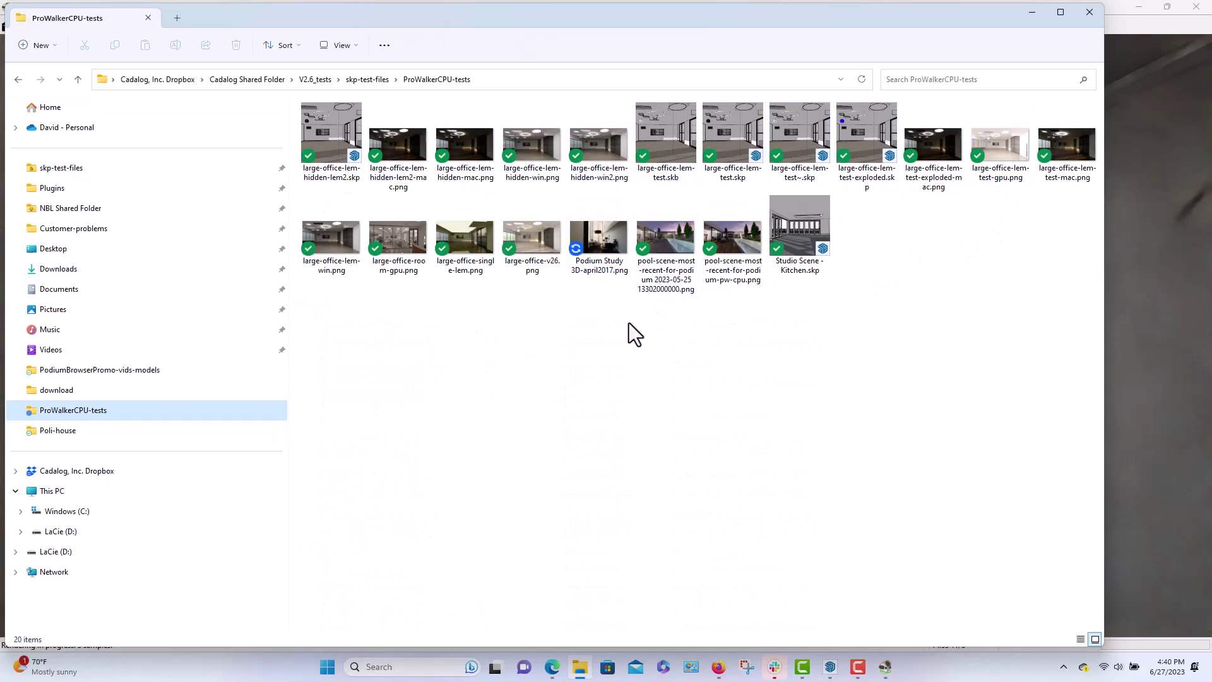
click(610, 245)
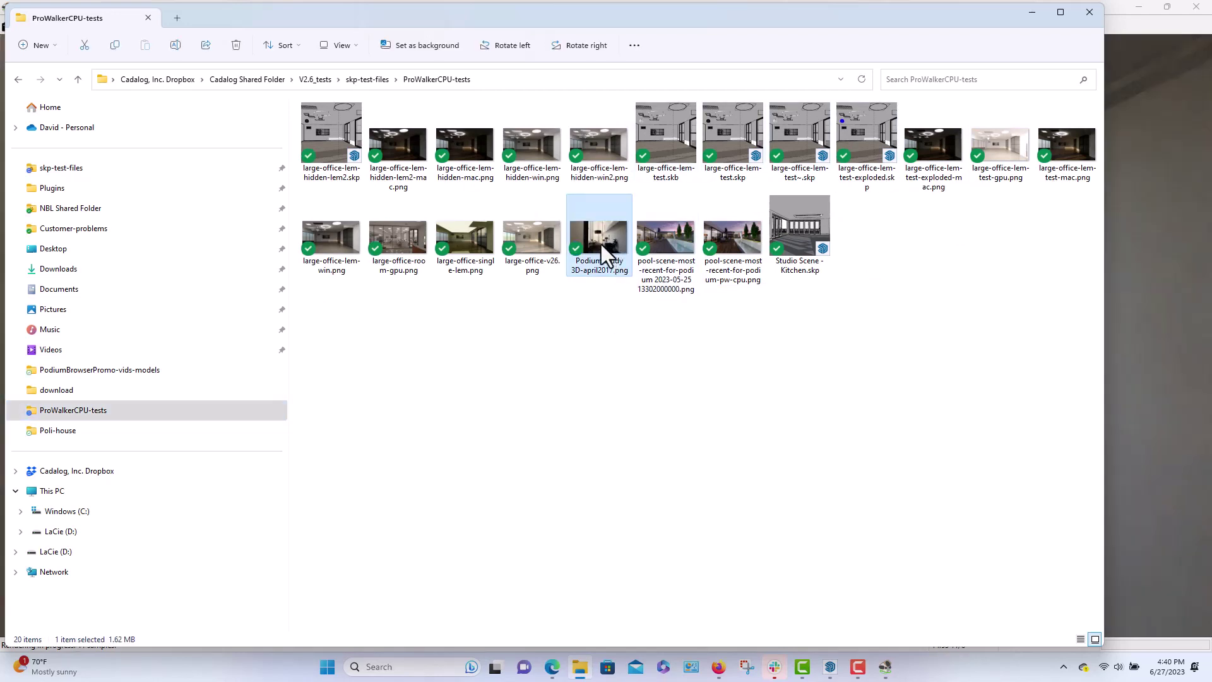
- Open Podium Study 3D-april2017.png in Photos and enlarge the window to view the loft render at 70%
double_click(601, 244)
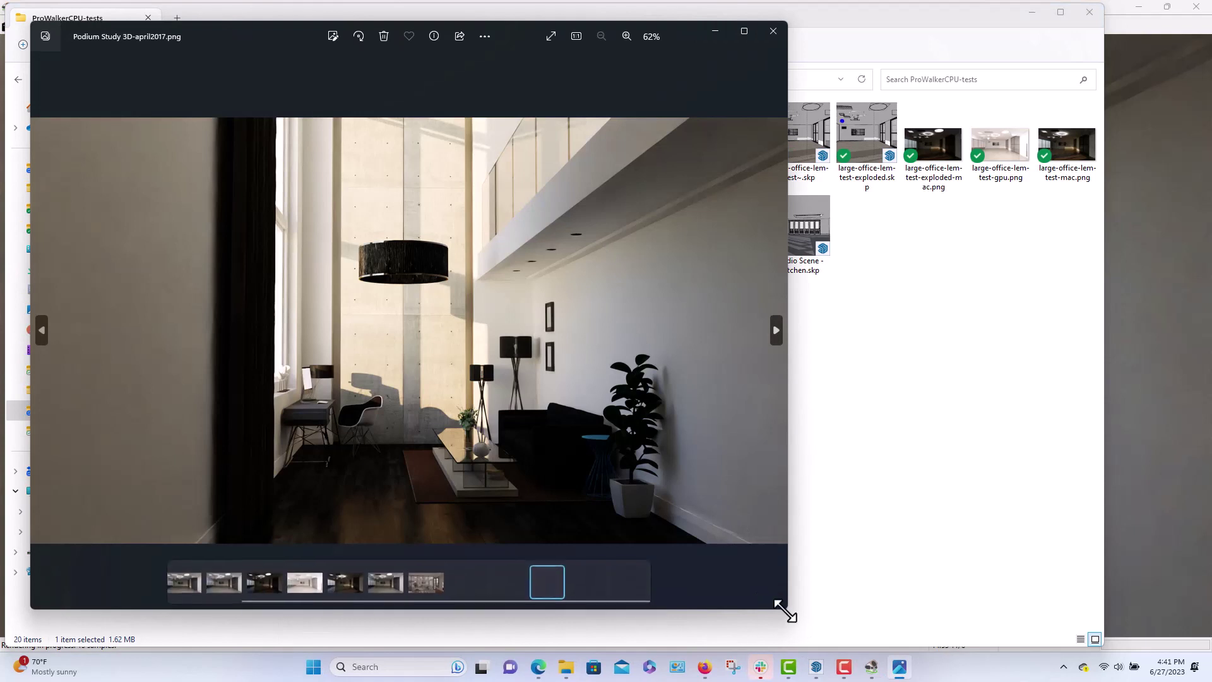
drag(784, 609, 884, 645)
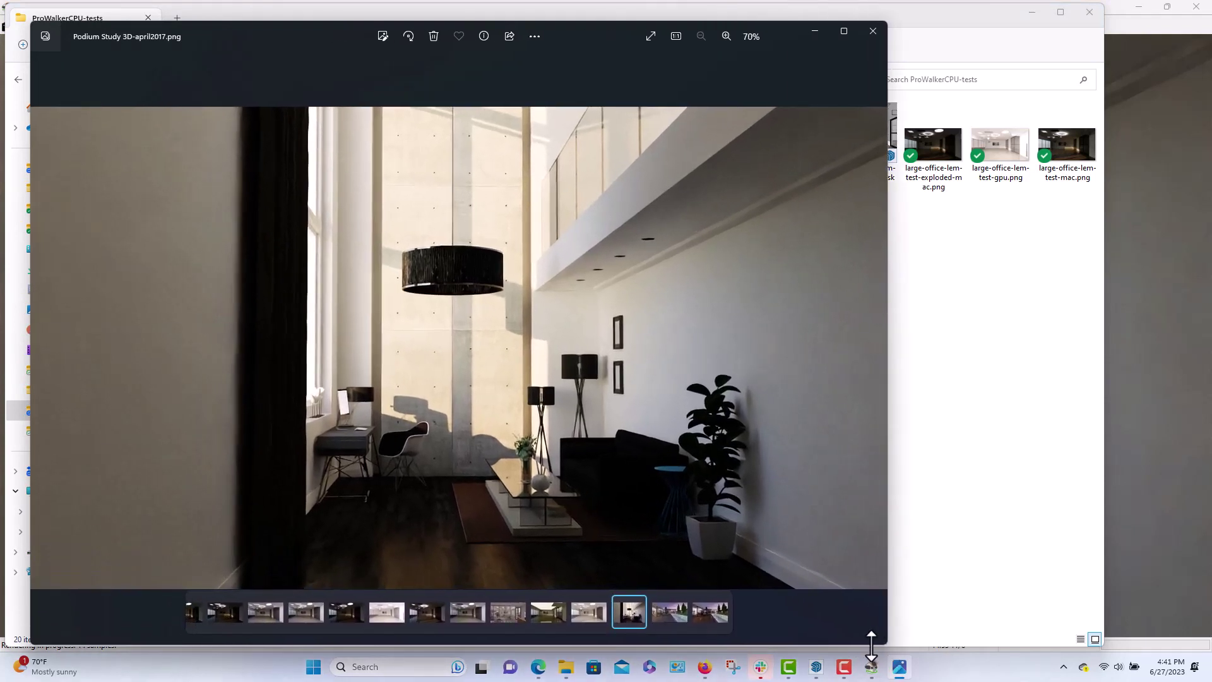